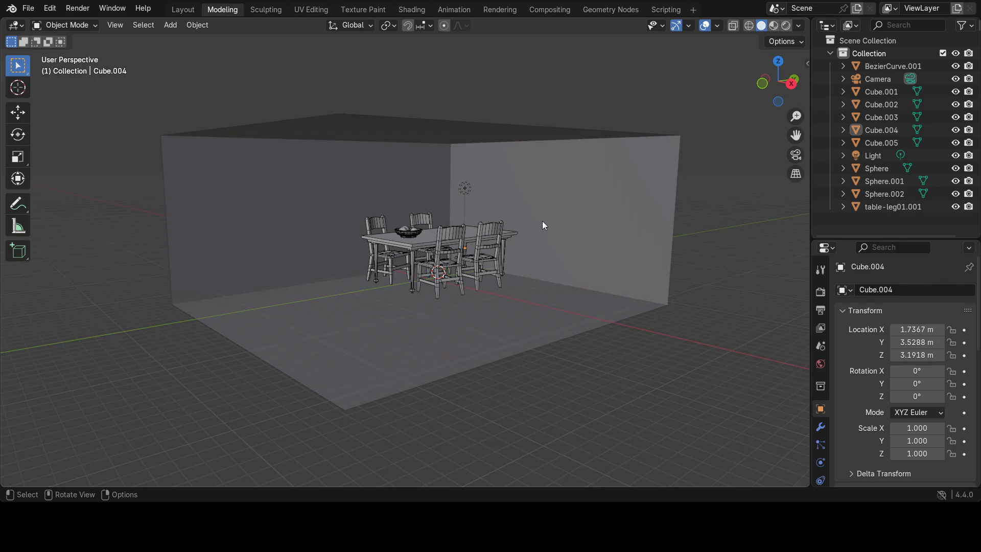
Open the room box in Edit Mode and box-select its faces around the dining furniture.
click(300, 192)
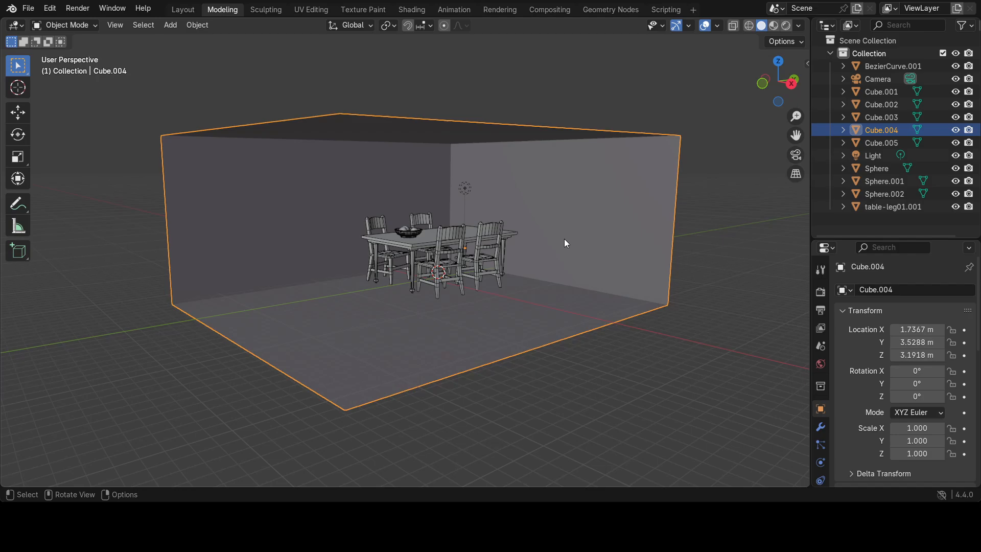
mouse_move(566, 237)
middle_down()
mouse_move(452, 249)
mouse_move(406, 232)
mouse_move(382, 164)
mouse_move(419, 199)
mouse_move(630, 243)
mouse_move(749, 246)
mouse_move(715, 226)
mouse_move(615, 212)
mouse_move(554, 235)
mouse_move(541, 210)
mouse_move(559, 233)
middle_up()
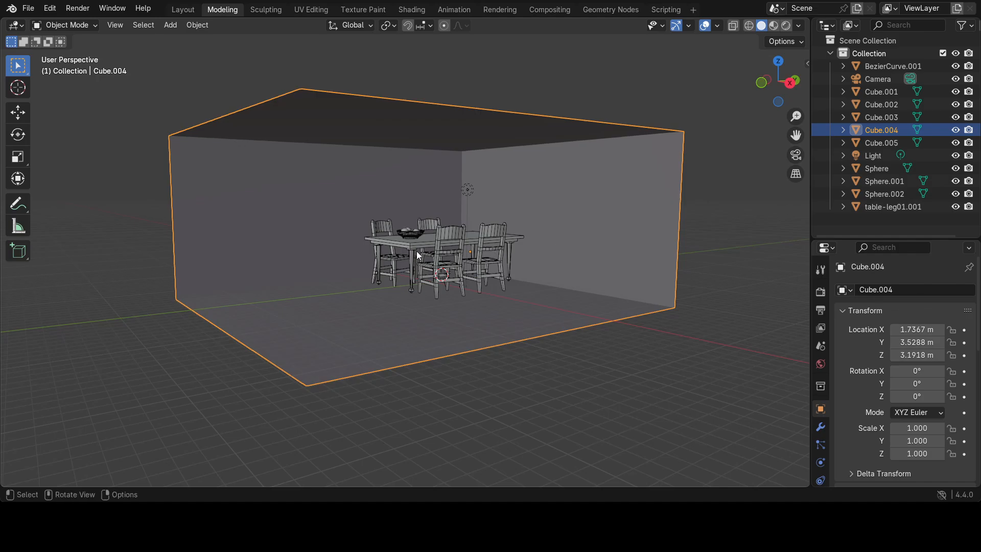
key(Tab)
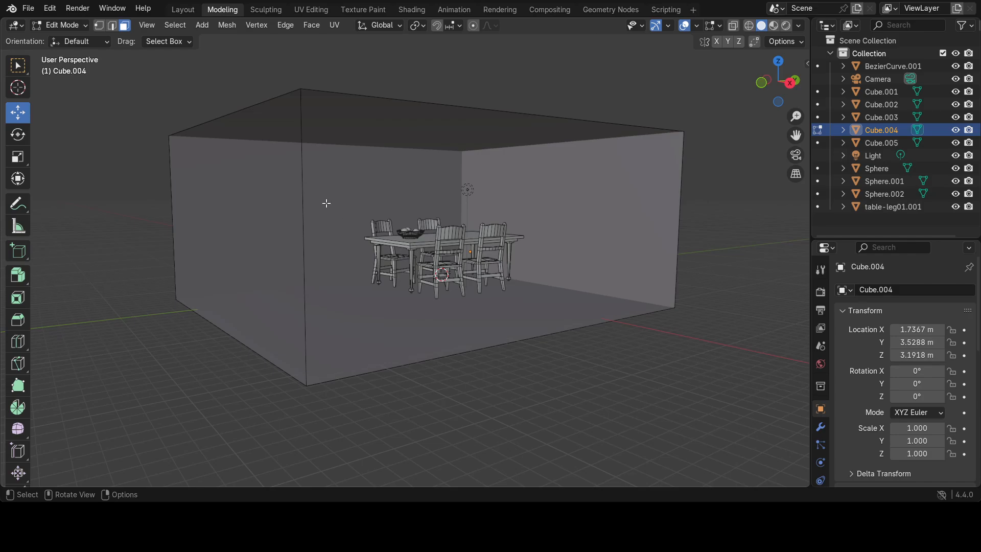
click(275, 176)
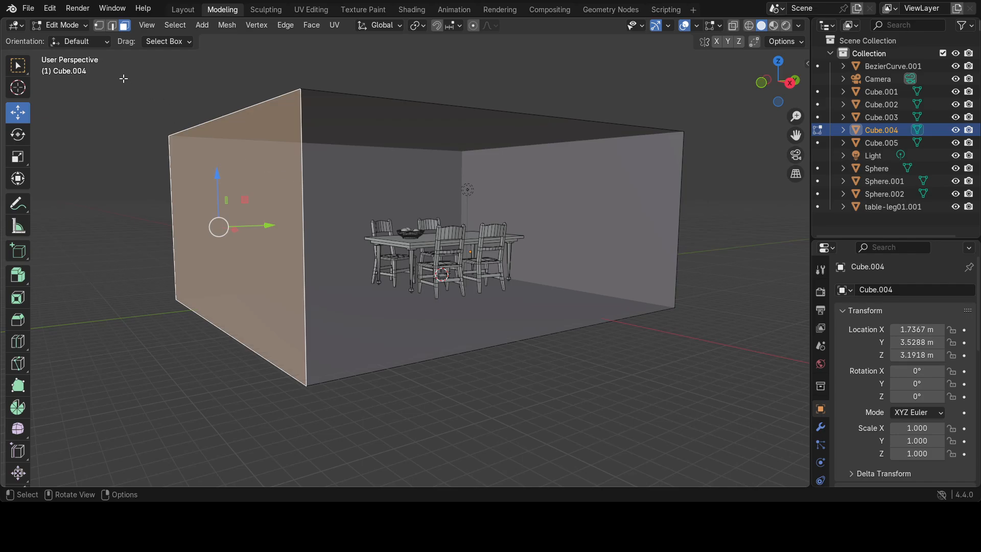
drag(124, 79, 733, 419)
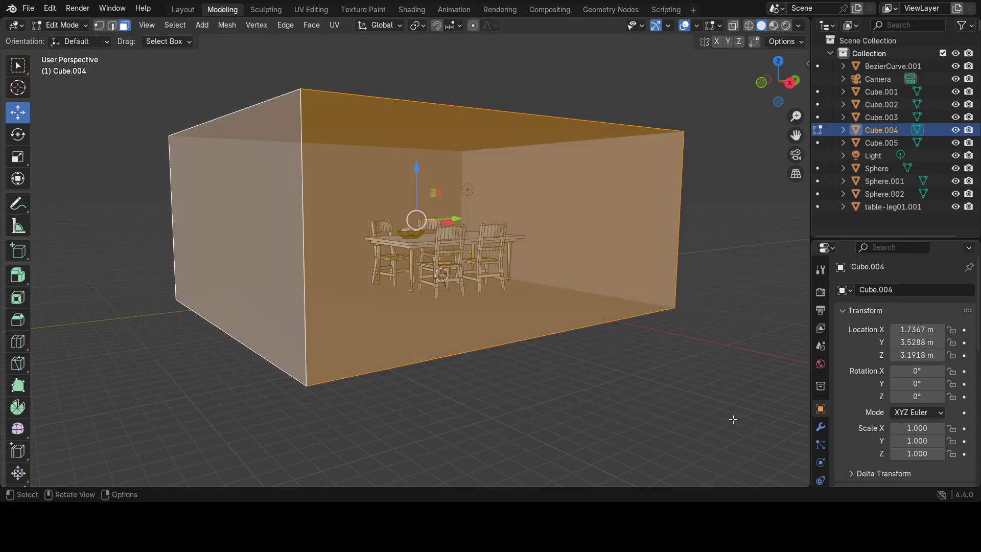
Select all of the room's faces through the mesh in wireframe shading and return to solid shading.
mouse_move(601, 357)
middle_down()
mouse_move(503, 346)
mouse_move(359, 350)
mouse_move(381, 358)
mouse_move(536, 344)
mouse_move(619, 356)
middle_up()
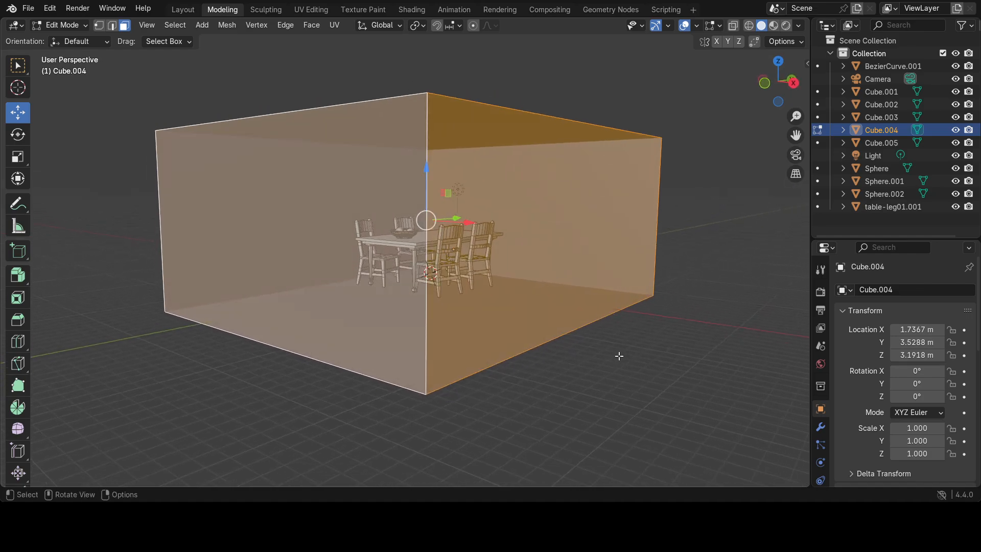
key(z)
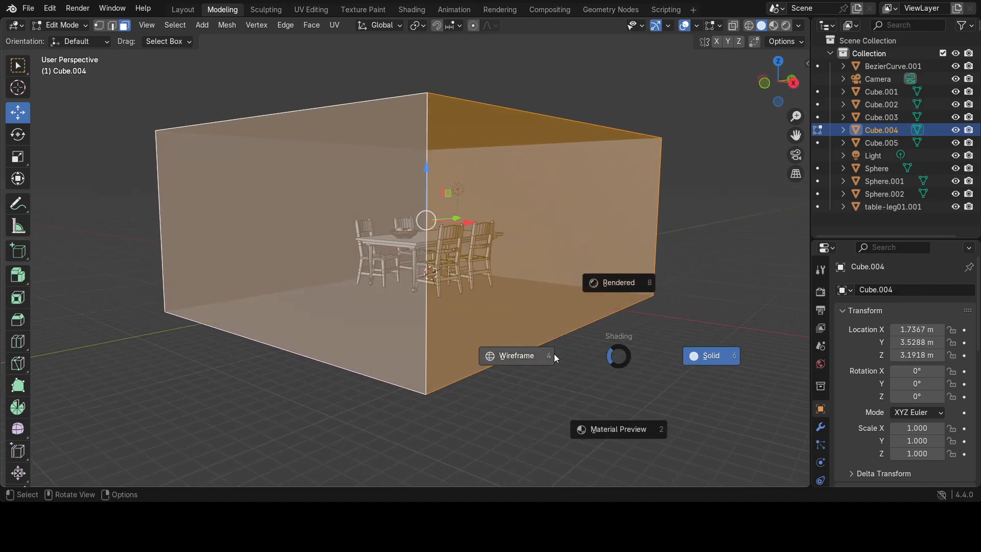
click(517, 354)
drag(122, 99, 735, 404)
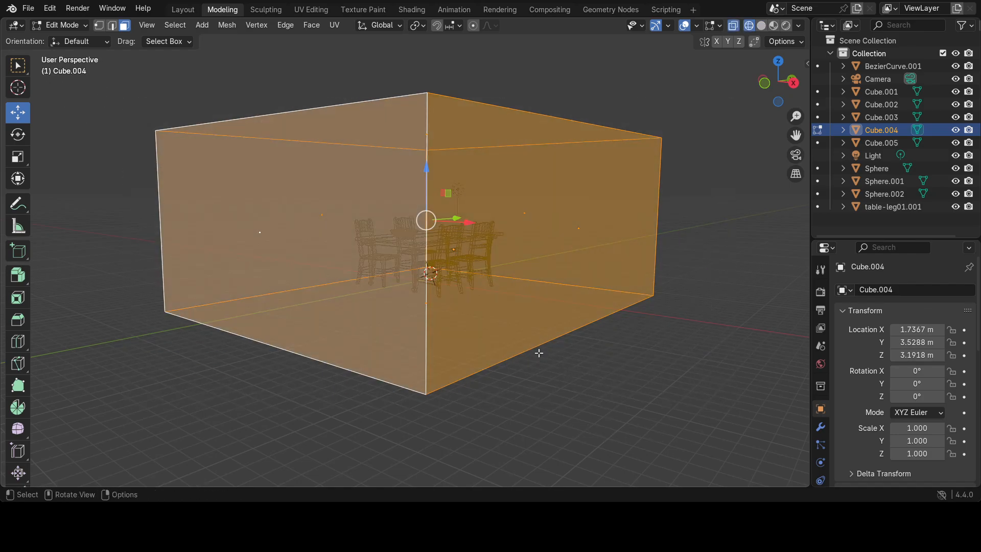
key(z)
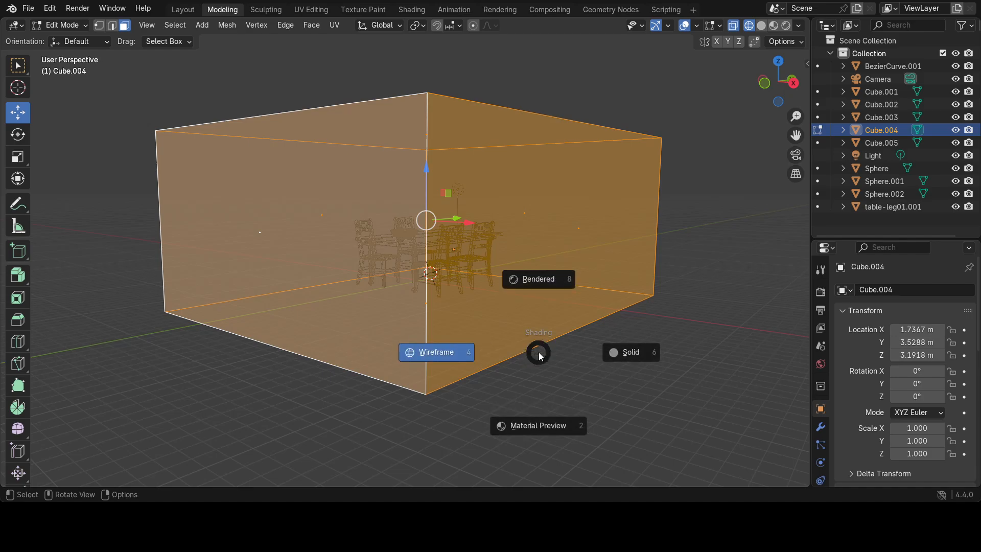
click(632, 351)
middle_drag(517, 285, 462, 294)
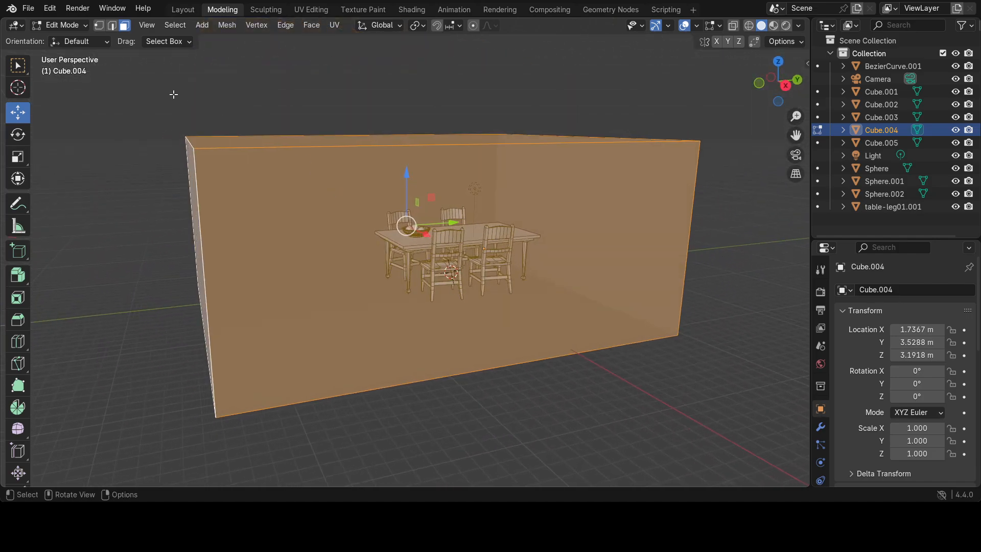
Flip the normals of all the room's selected faces and clear the selection.
click(231, 26)
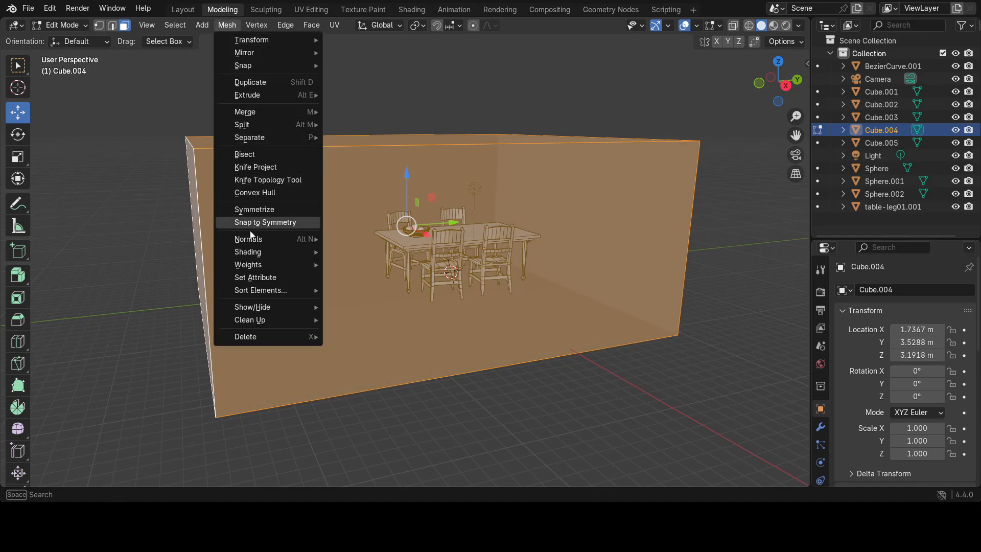
mouse_move(257, 251)
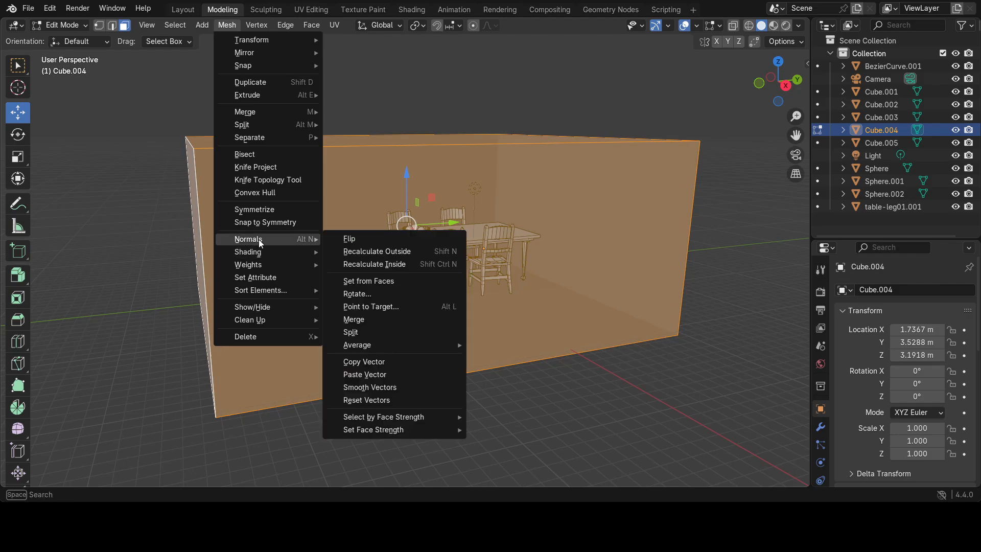
click(356, 237)
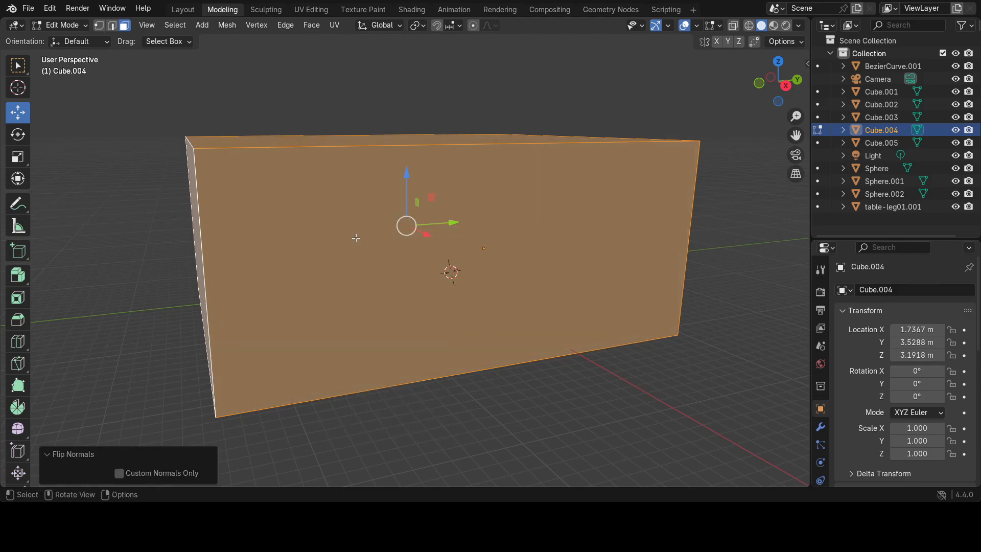
click(154, 264)
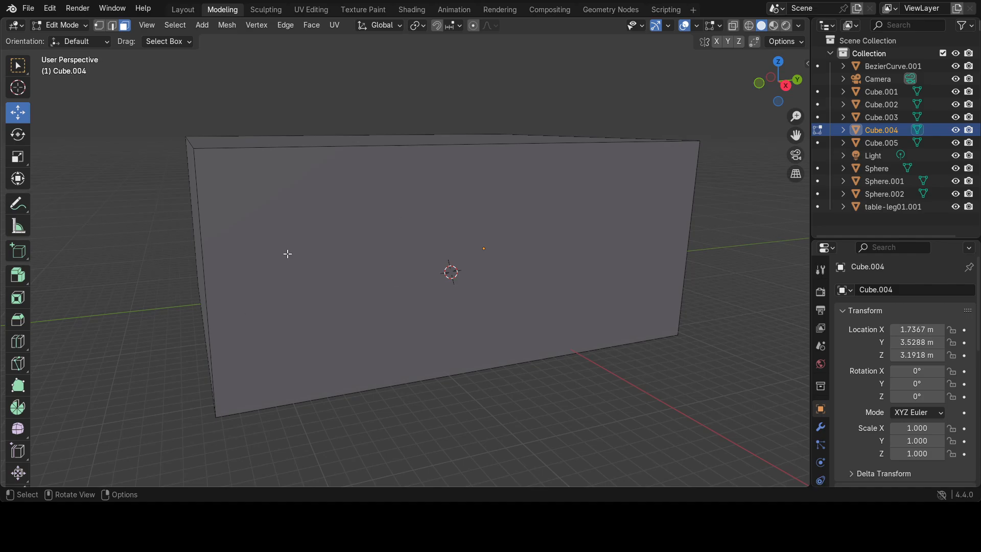
Select all faces of the room again, flip their normals back and return to Object Mode.
key(a)
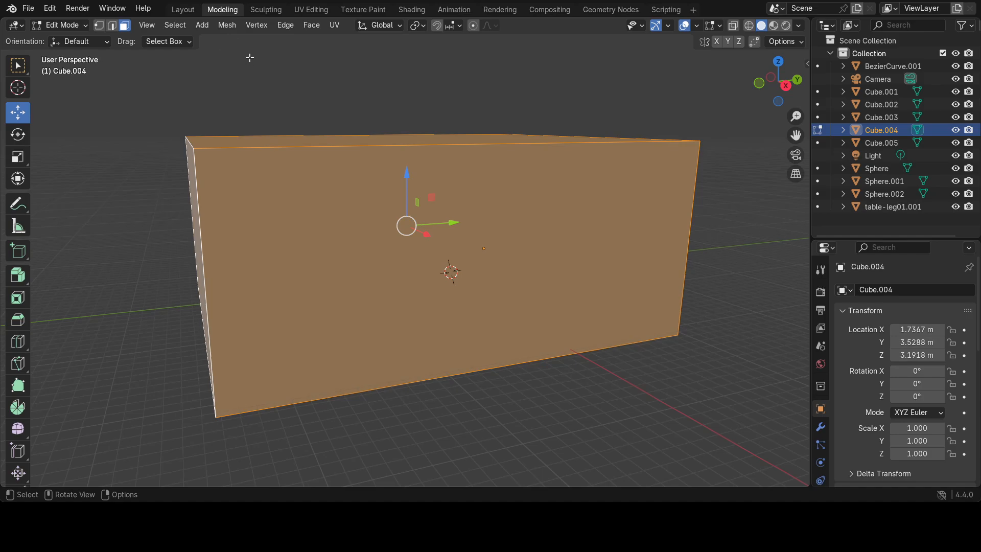
click(226, 25)
mouse_move(259, 238)
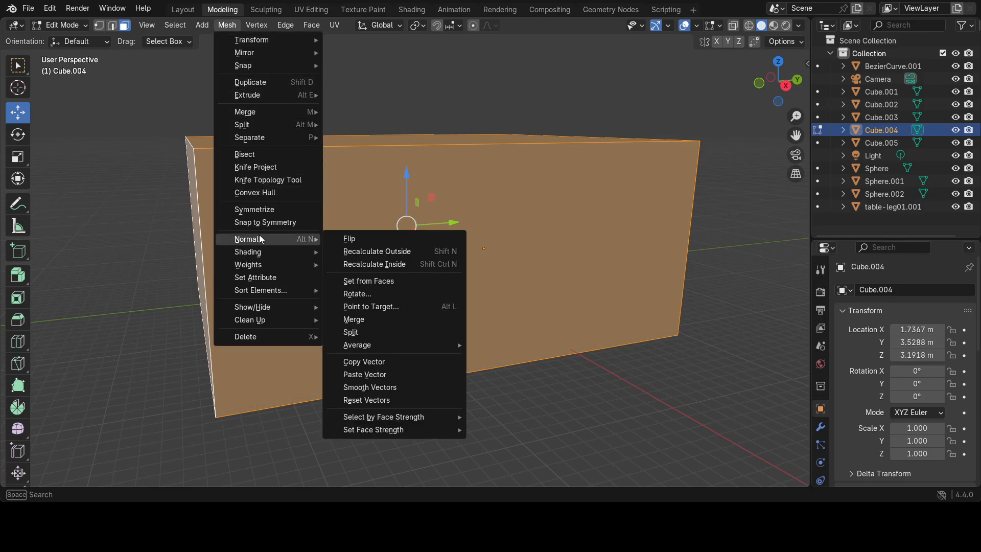
click(347, 238)
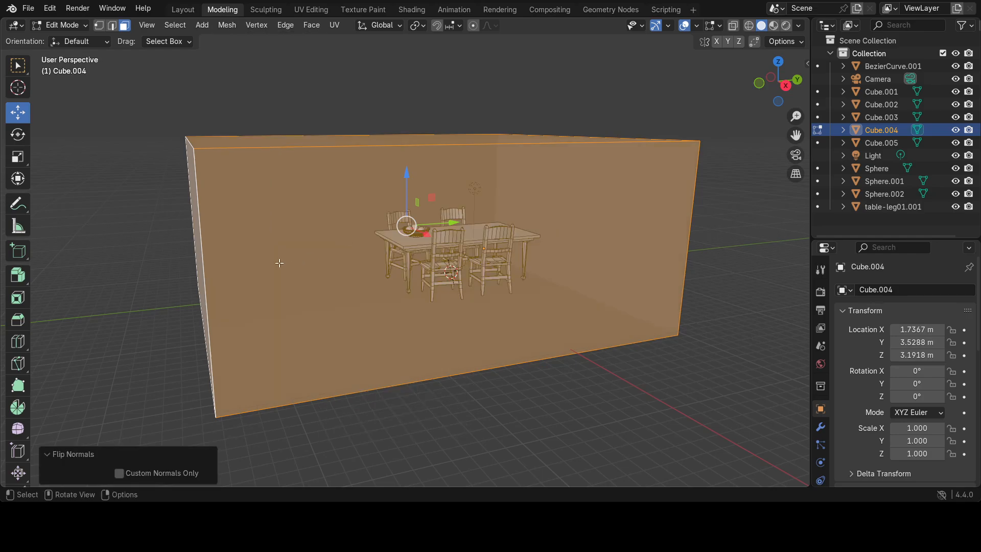
click(148, 295)
middle_drag(133, 312, 159, 310)
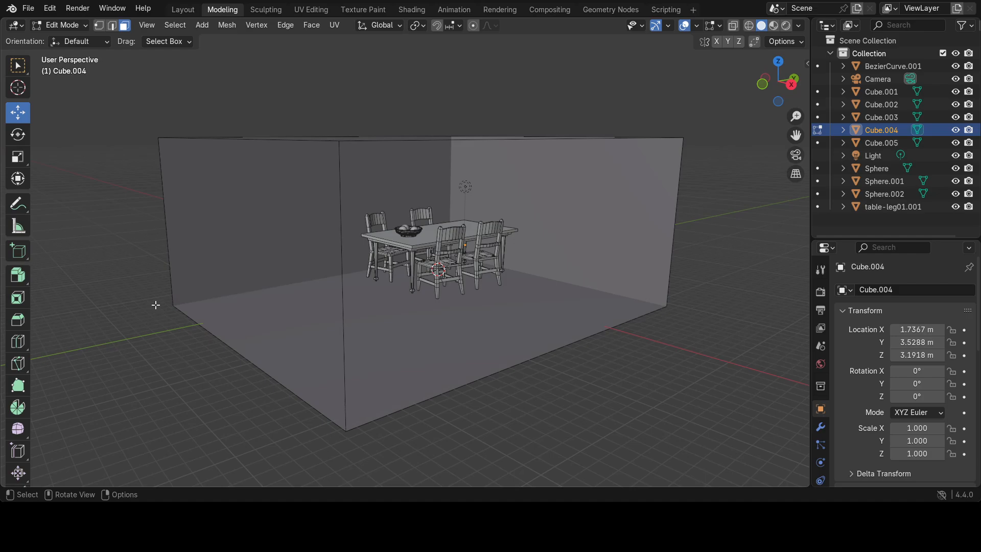
key(Tab)
Append the bottle object from a library .blend file into the dining room scene.
scroll(428, 271, up, 4)
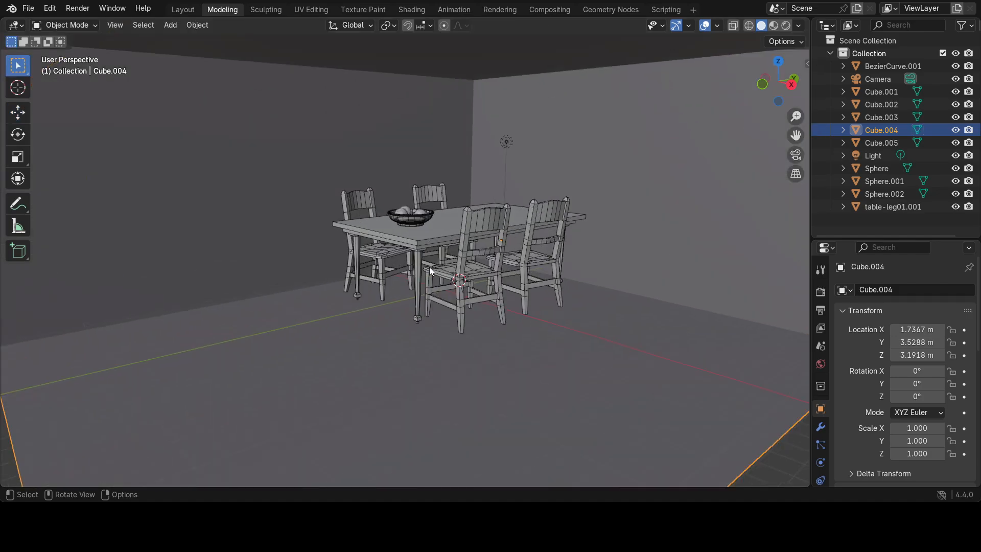
scroll(429, 271, up, 2)
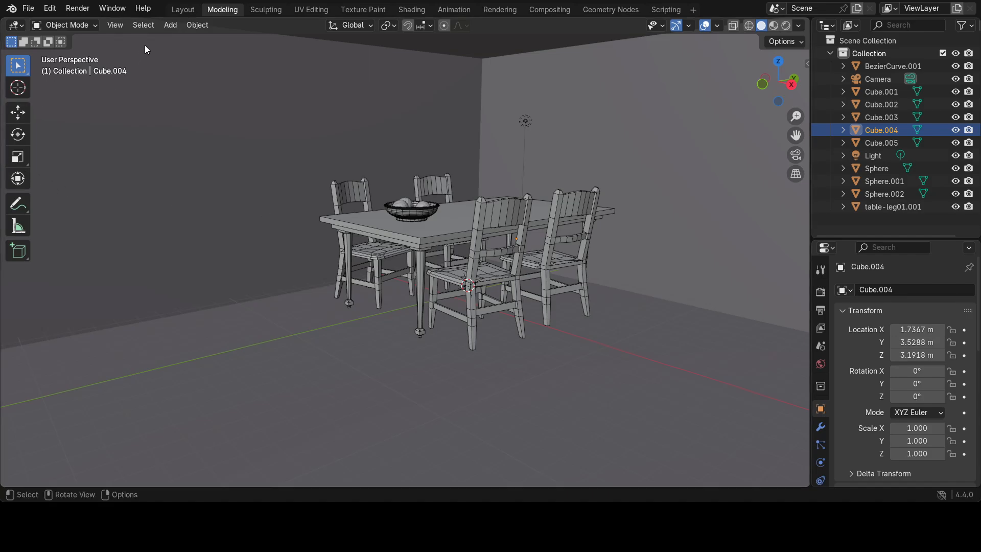
click(28, 9)
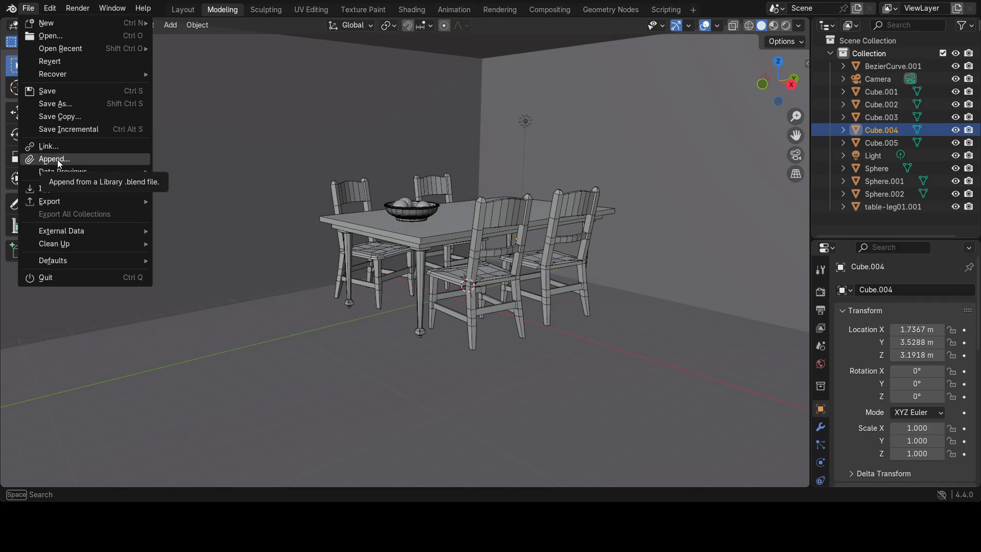
key(Escape)
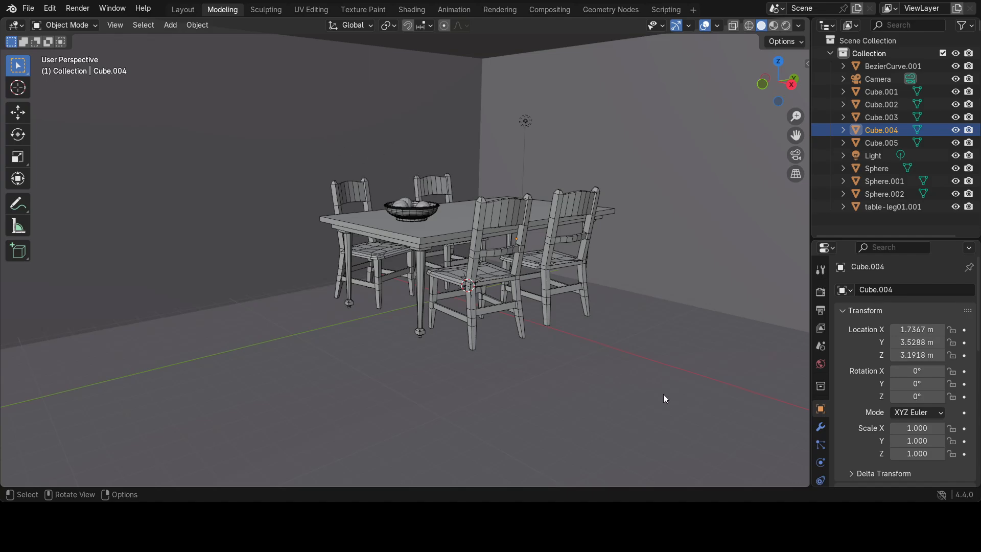
key(ctrl+z)
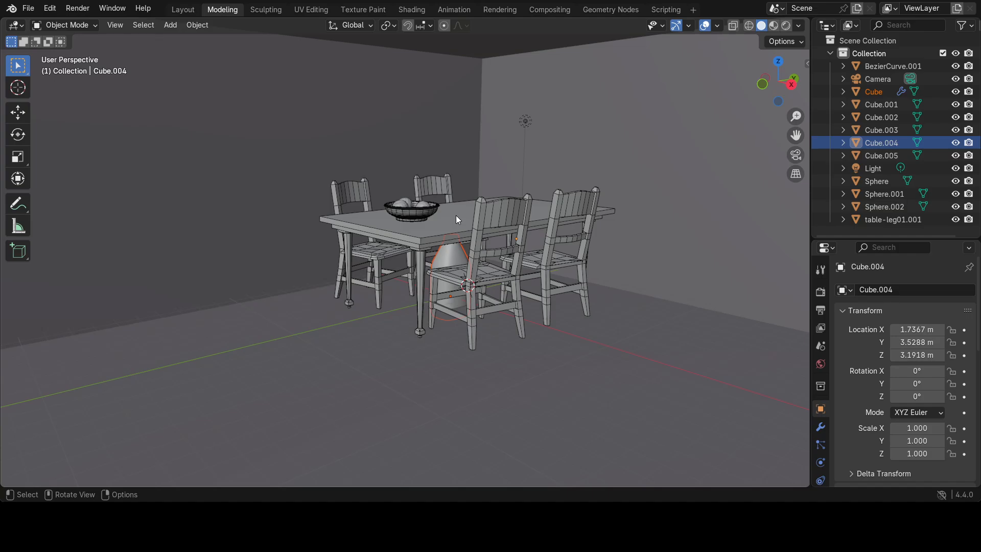
Raise the bottle along Z by about 5.58 m and a further 0.56 m, using left wireframe view to rest its base on the tabletop.
click(17, 118)
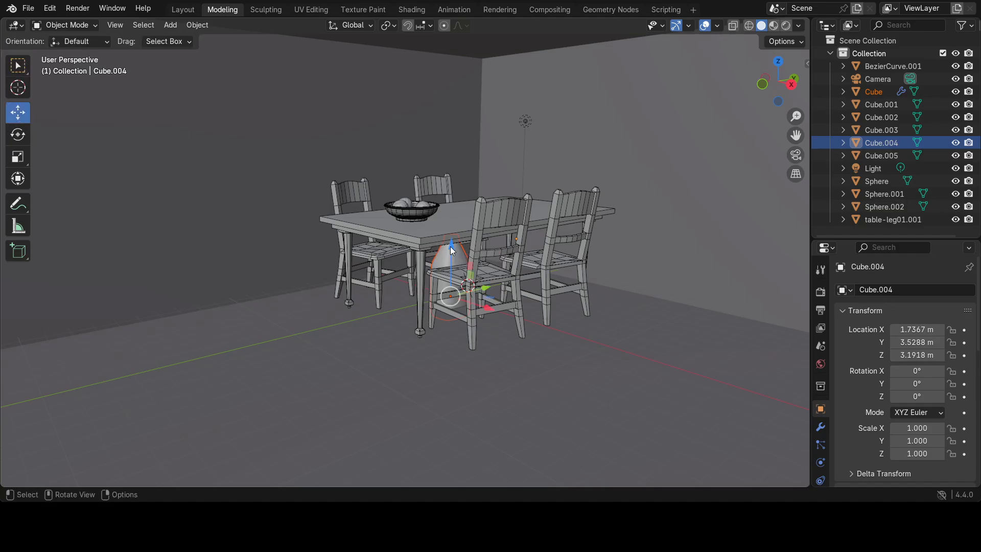
drag(449, 246, 432, 149)
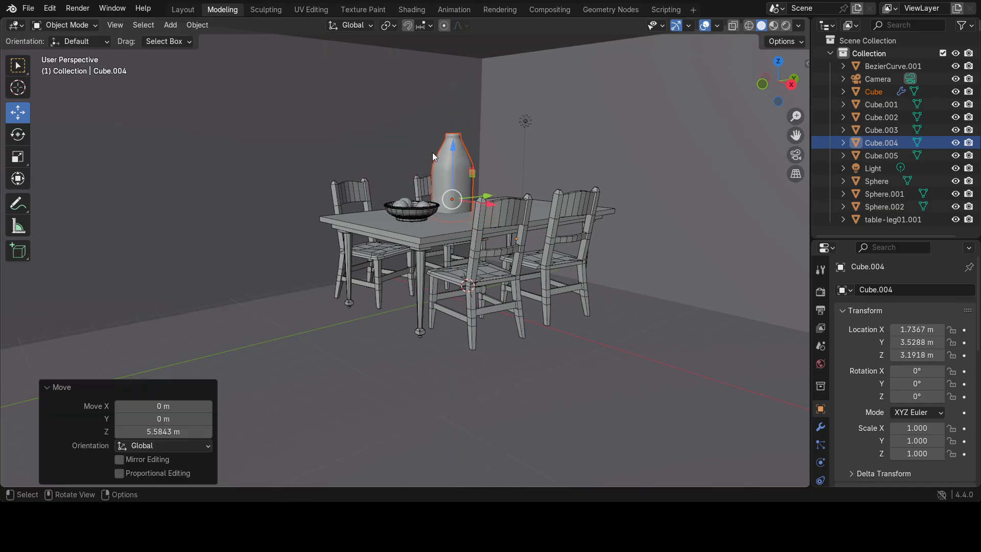
key(grave)
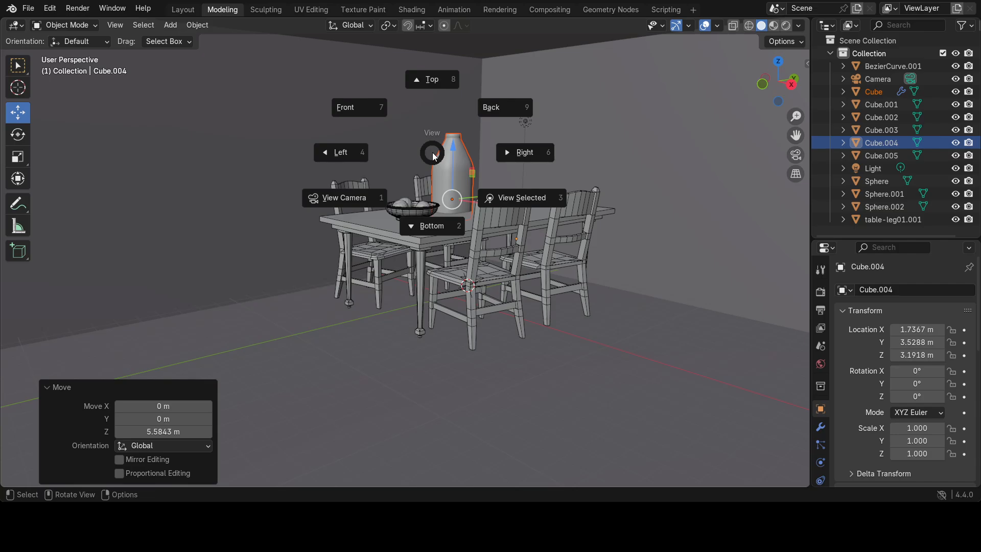
click(340, 155)
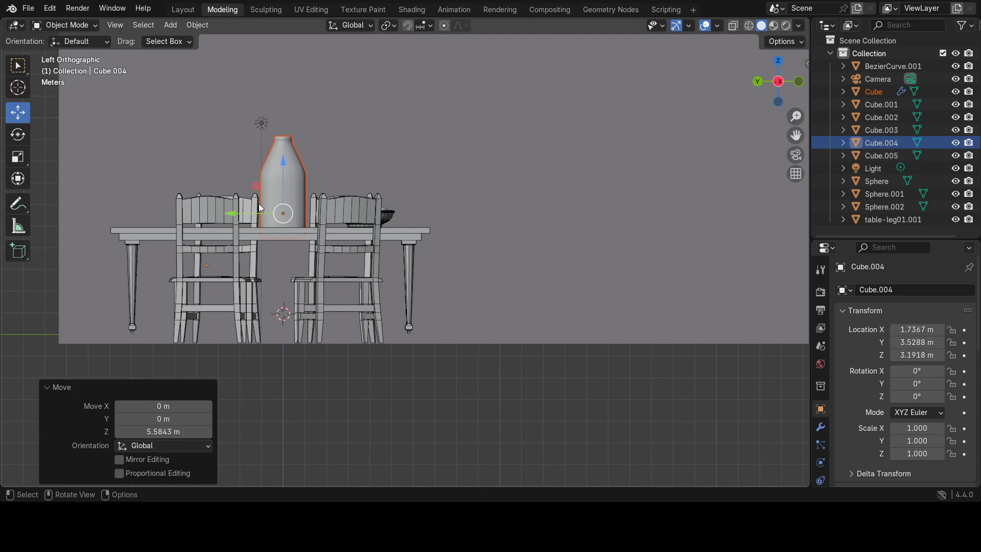
scroll(265, 207, up, 3)
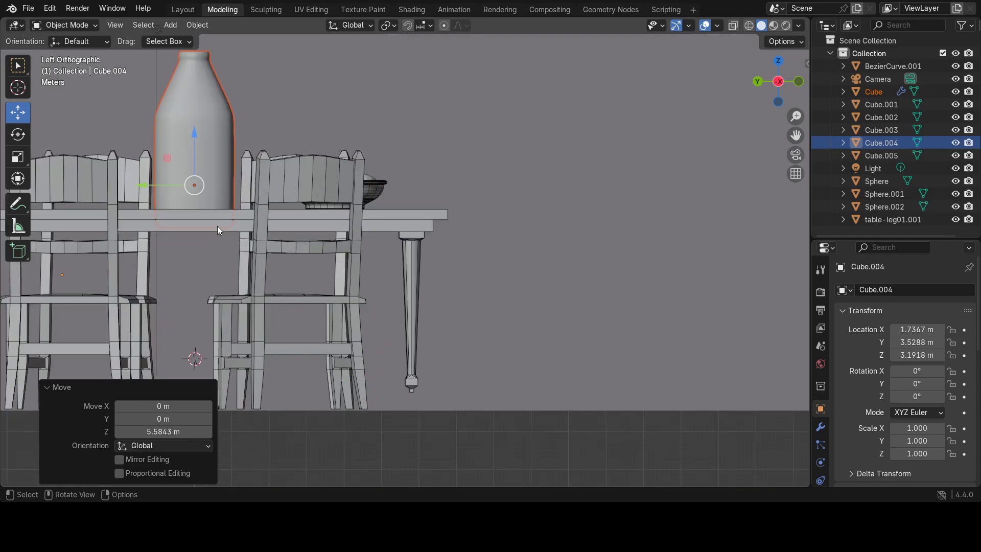
key(z)
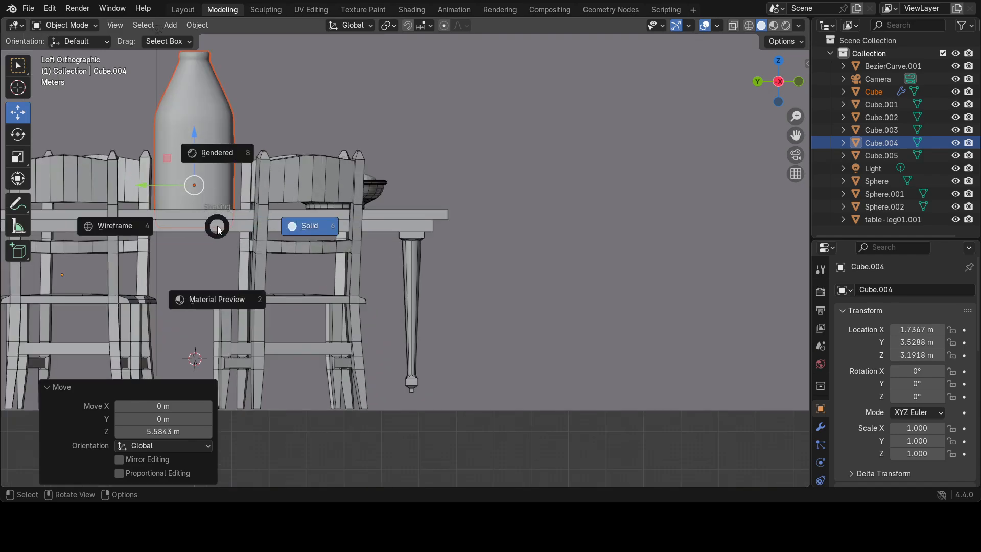
click(116, 232)
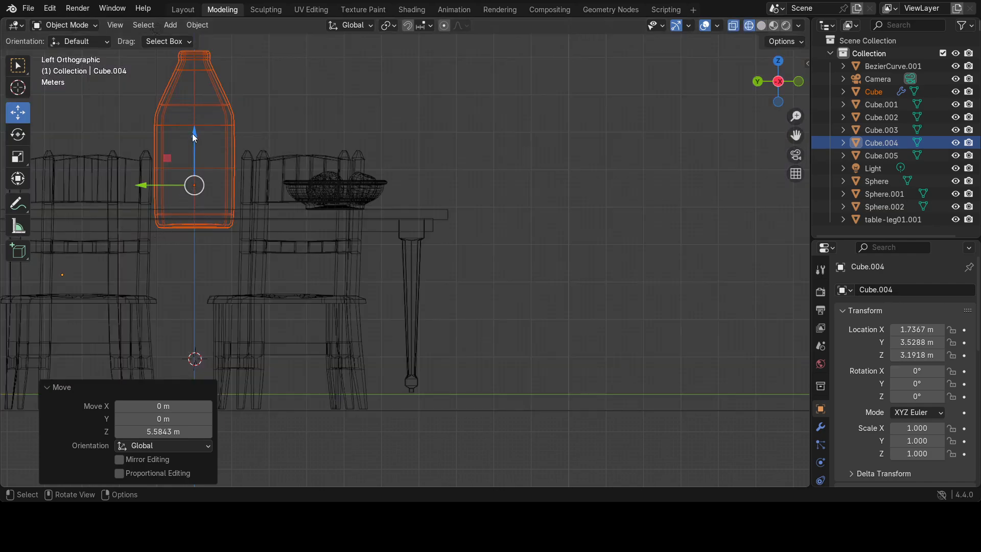
drag(192, 134, 192, 111)
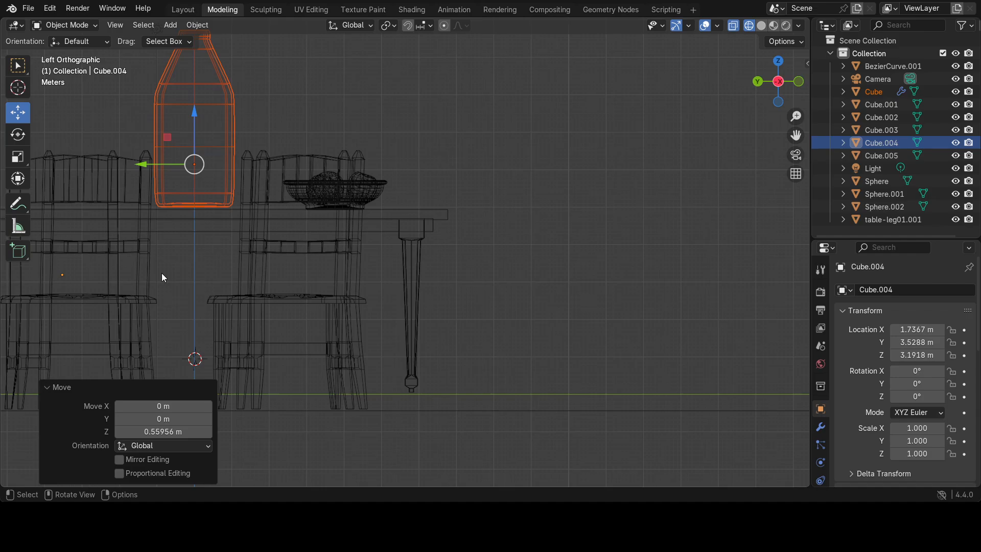
Enter Edit Mode in vertex selection, select the centre vertex of the bottle's base and snap the 3D cursor to it with Cursor to Active.
middle_drag(161, 273, 213, 287)
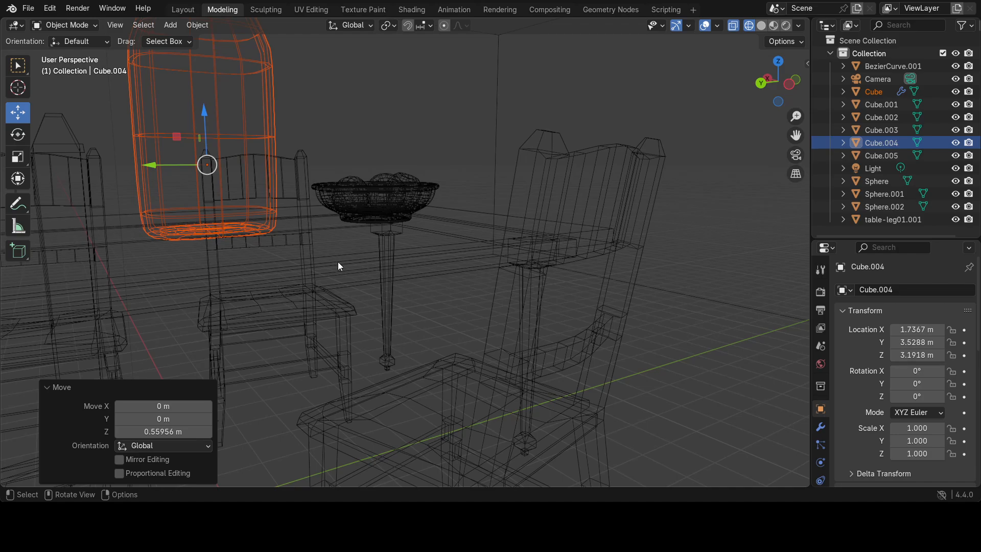
middle_drag(257, 286, 183, 214)
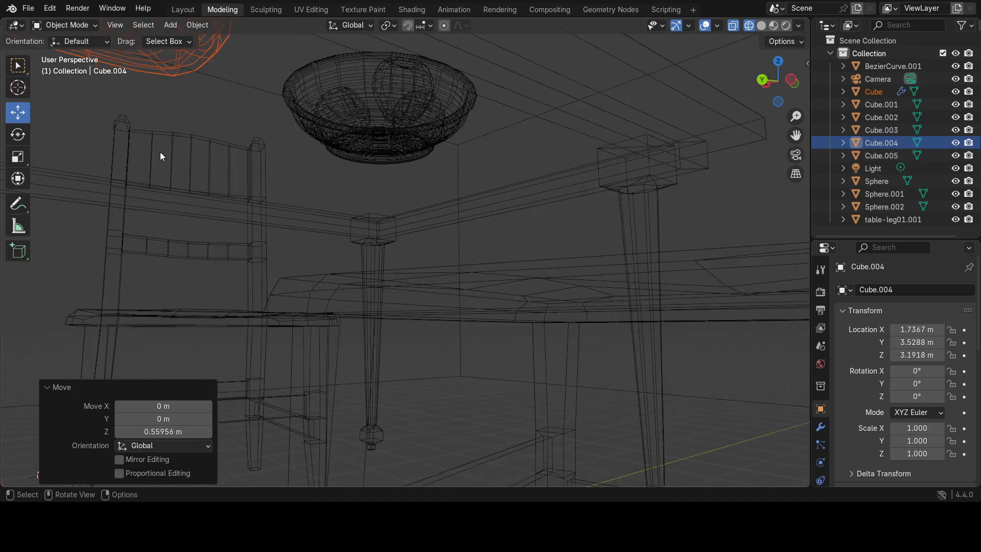
middle_drag(152, 139, 219, 210)
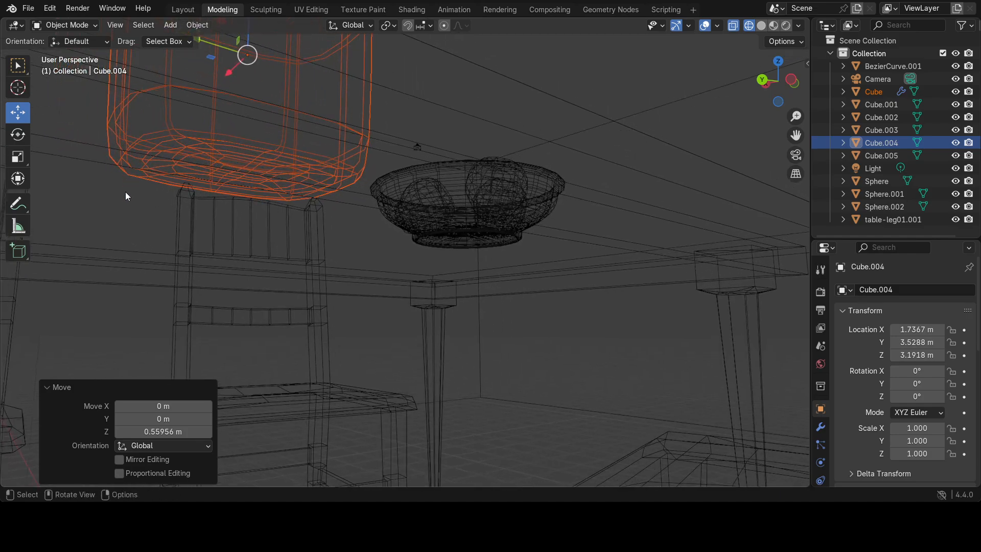
key(Tab)
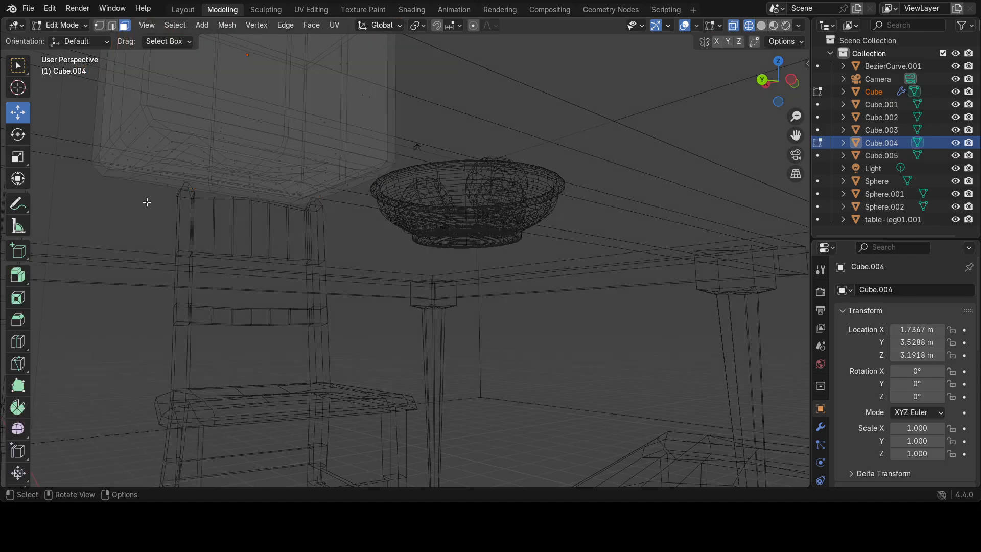
key(1)
scroll(218, 191, up, 2)
scroll(219, 191, down, 1)
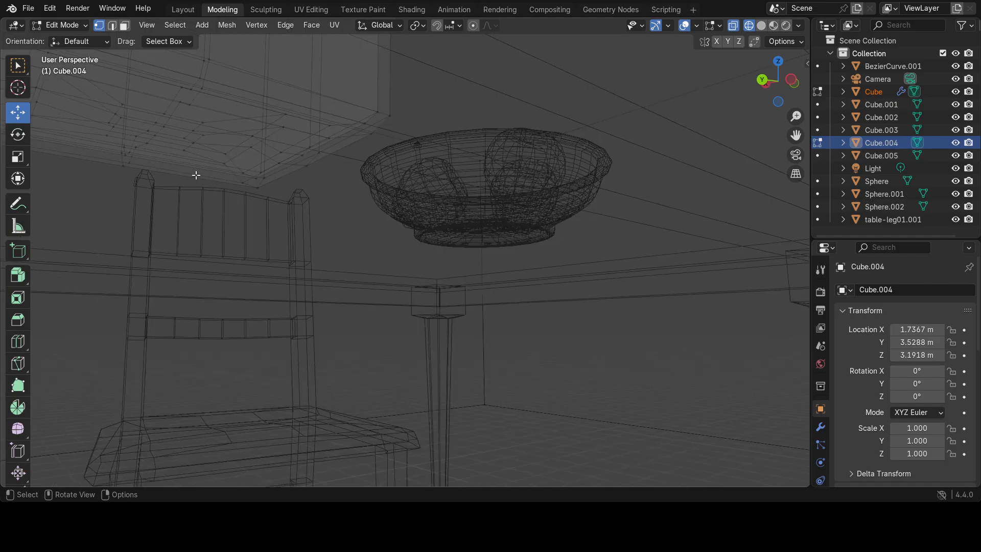
click(163, 127)
middle_drag(176, 180, 219, 187)
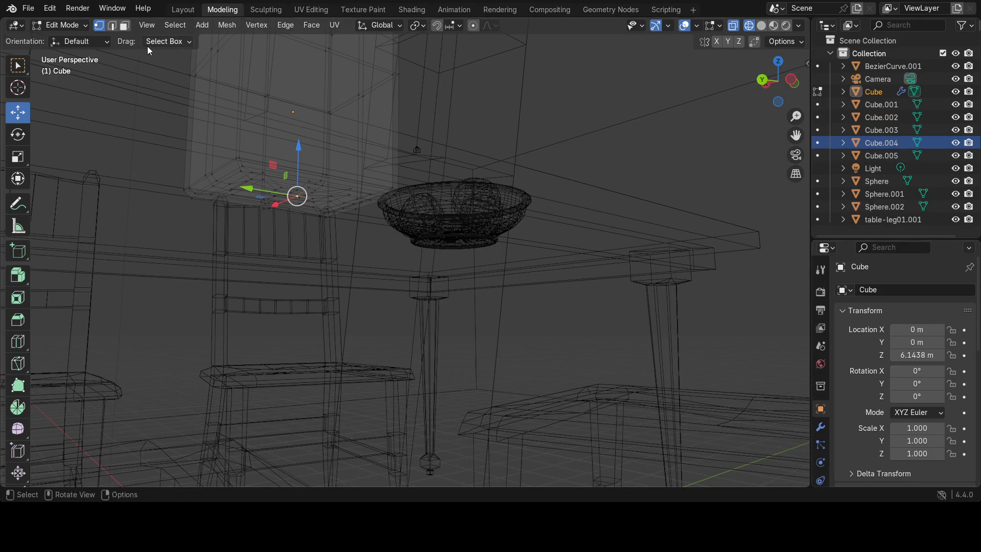
click(225, 27)
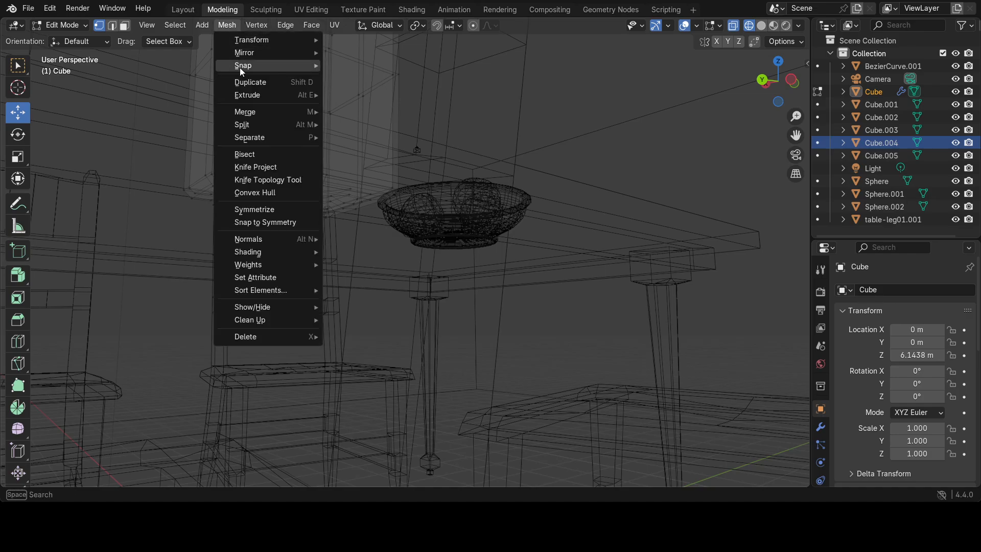
mouse_move(240, 68)
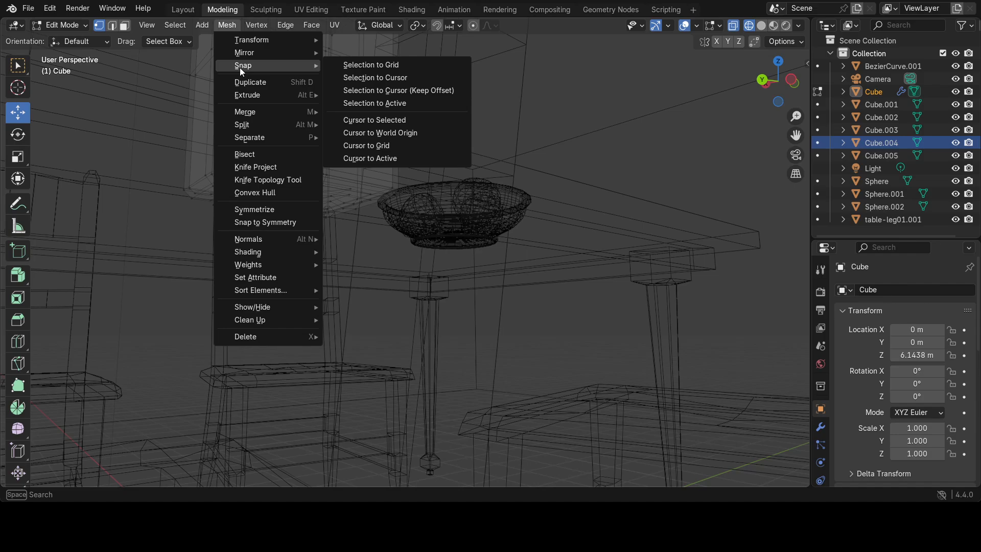
click(356, 161)
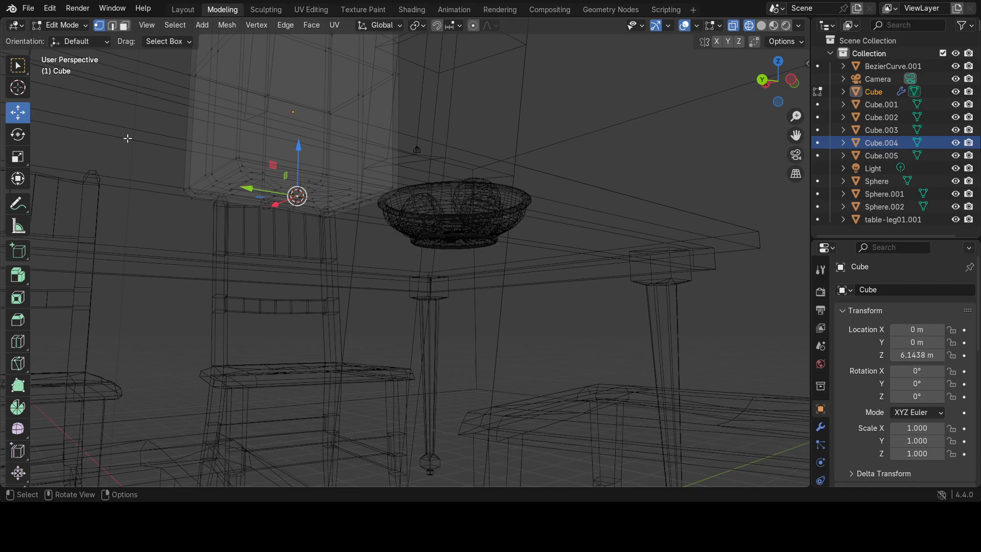
Return to Object Mode and set the bottle's origin to the 3D cursor at its base.
key(Tab)
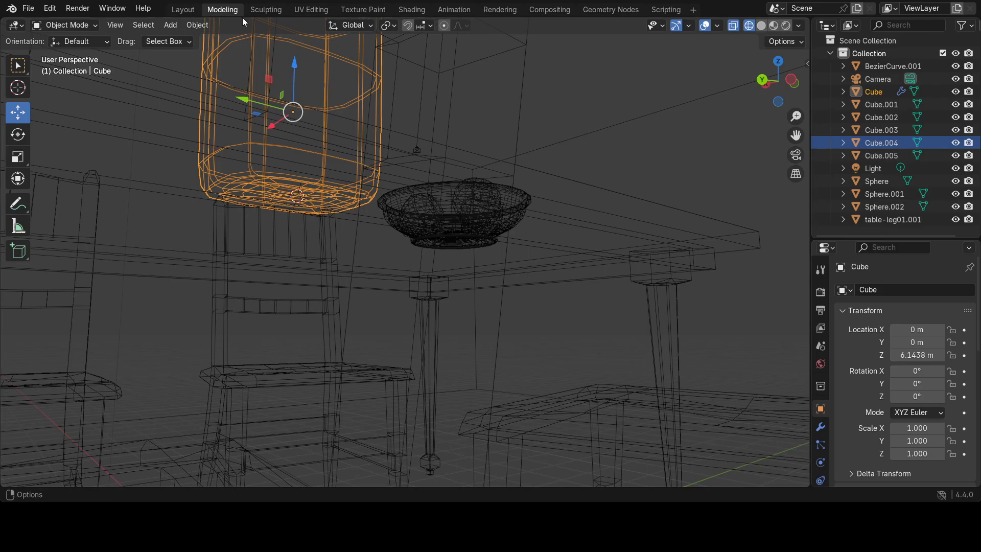
click(198, 25)
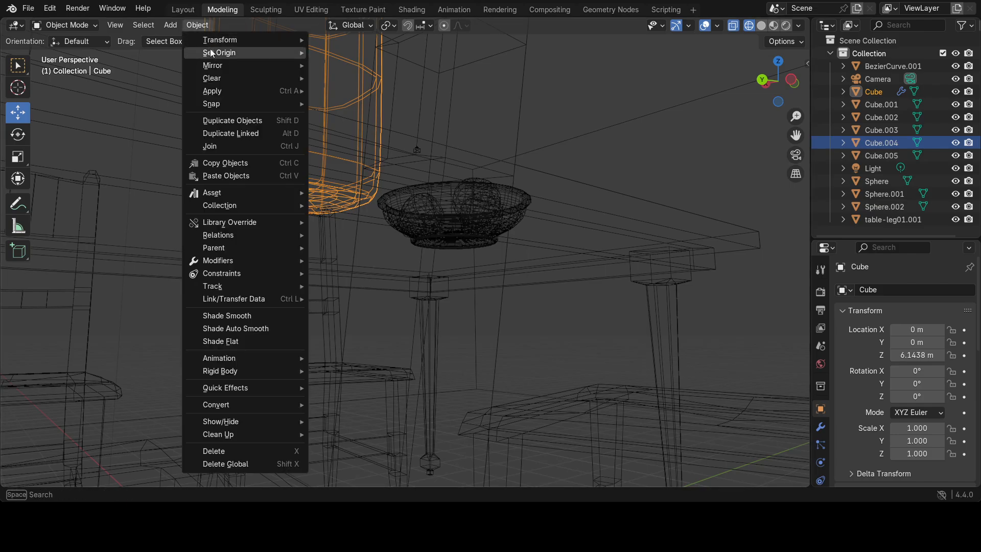
mouse_move(214, 56)
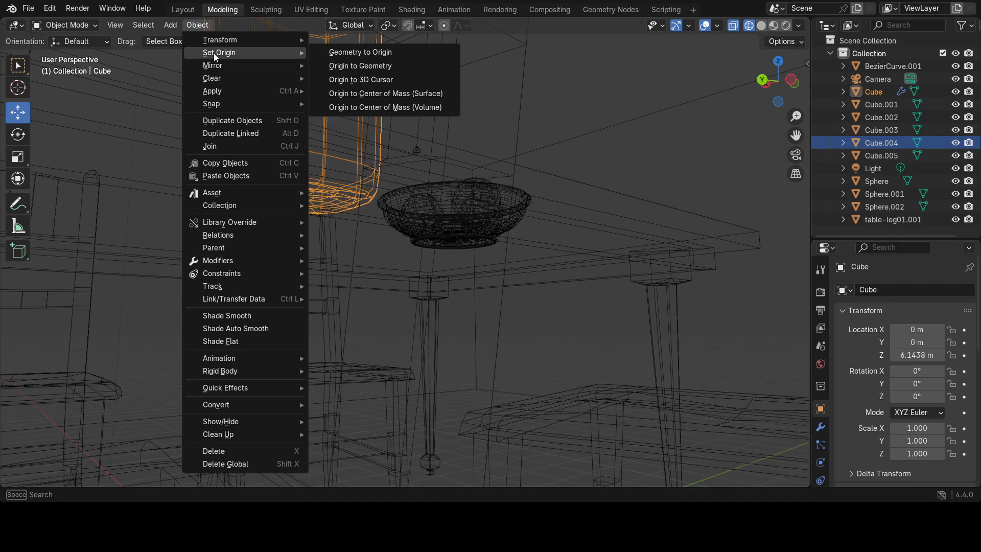
click(352, 83)
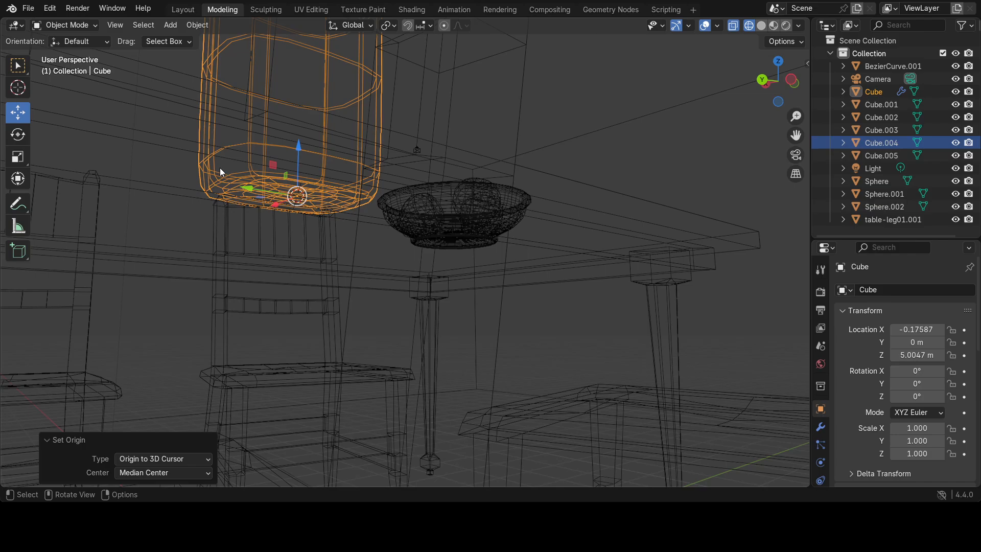
Reopen the bottle in Edit Mode and switch the viewport to Solid shading.
key(Tab)
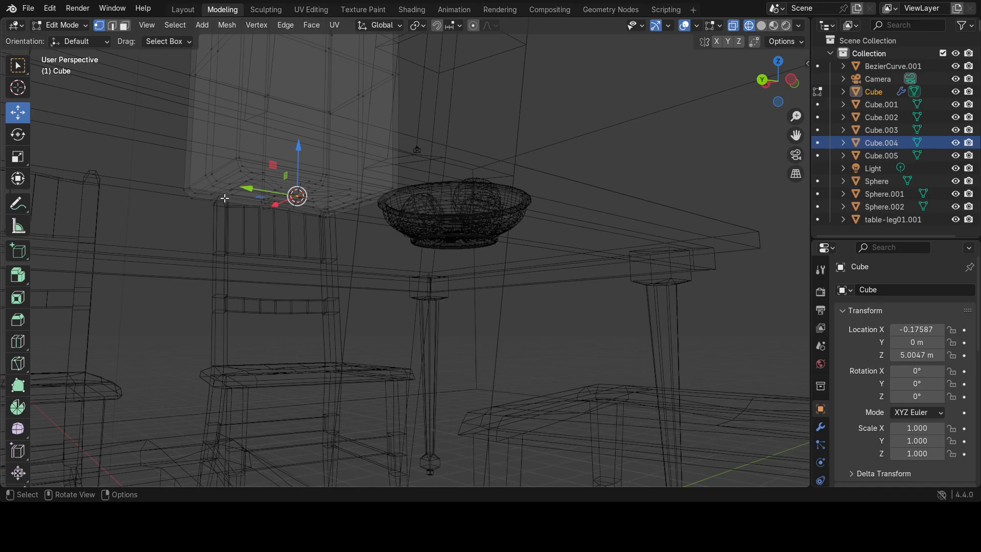
middle_drag(228, 205, 236, 230)
key(z)
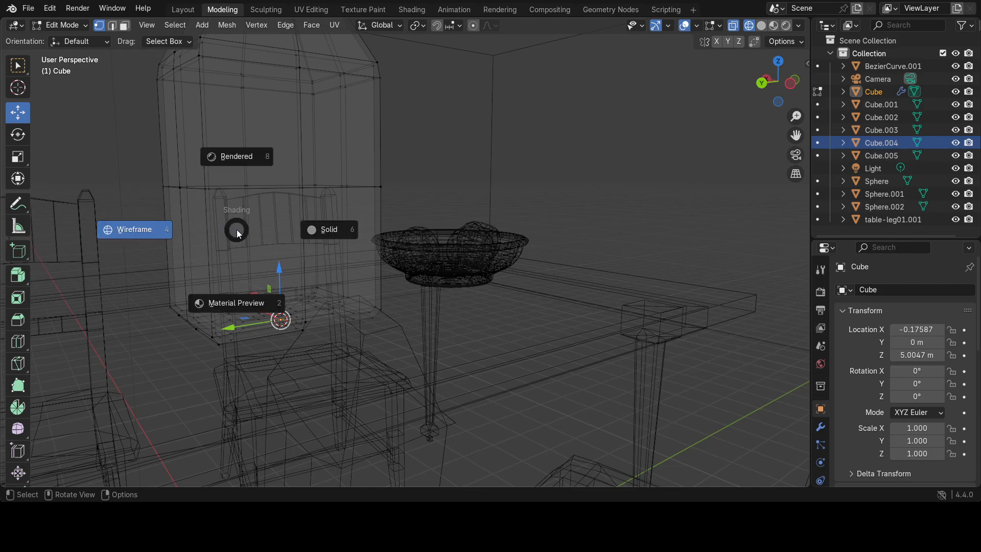
click(328, 228)
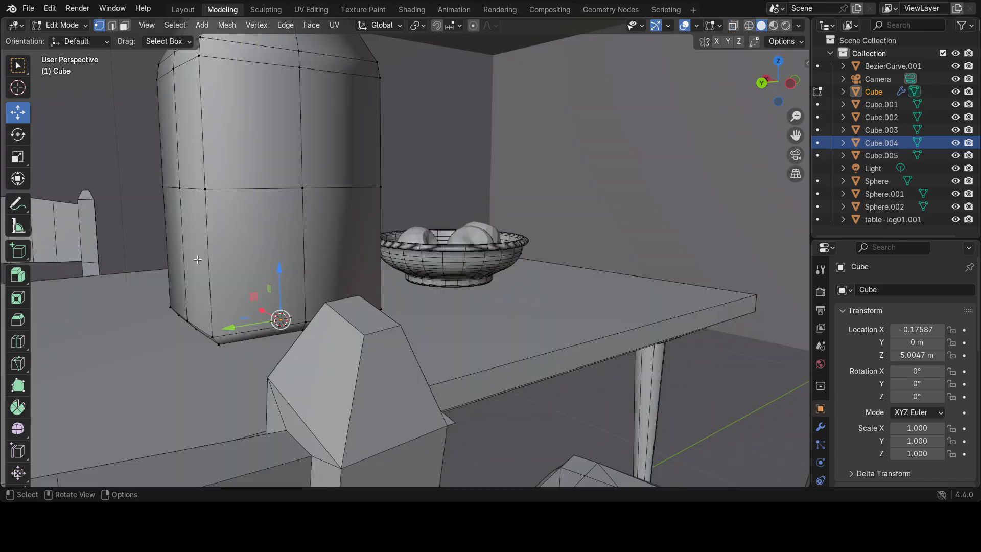
scroll(235, 198, down, 3)
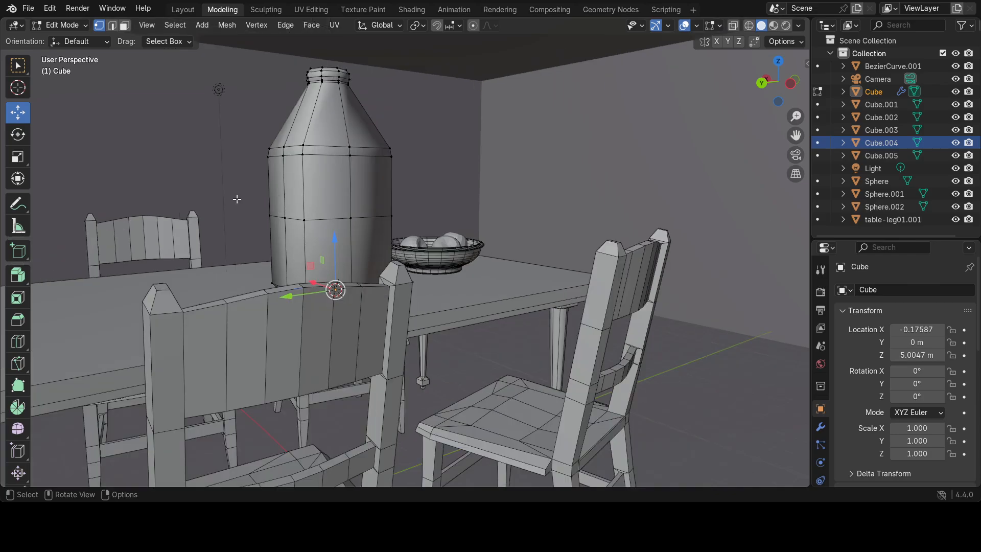
scroll(236, 199, up, 2)
scroll(237, 199, down, 2)
scroll(246, 197, up, 2)
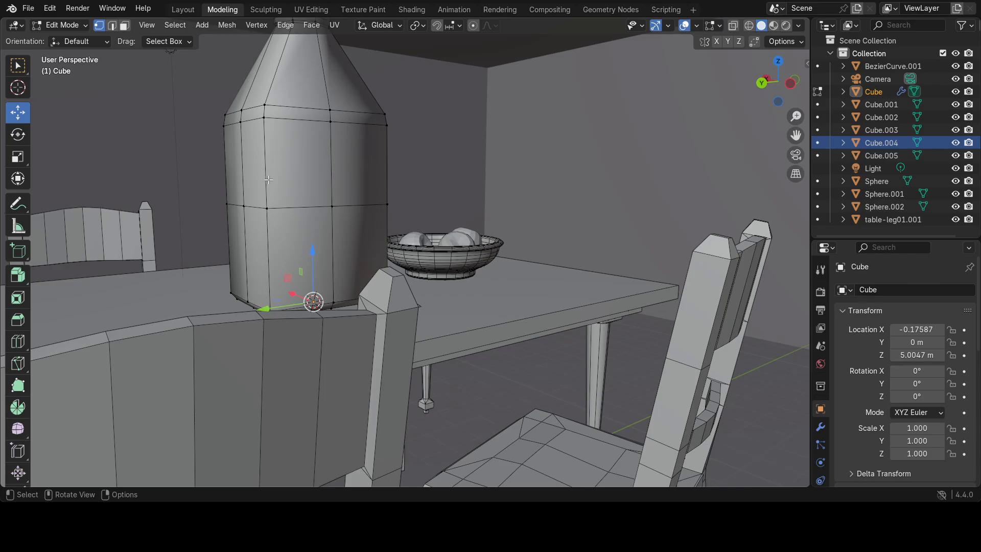
scroll(268, 180, down, 2)
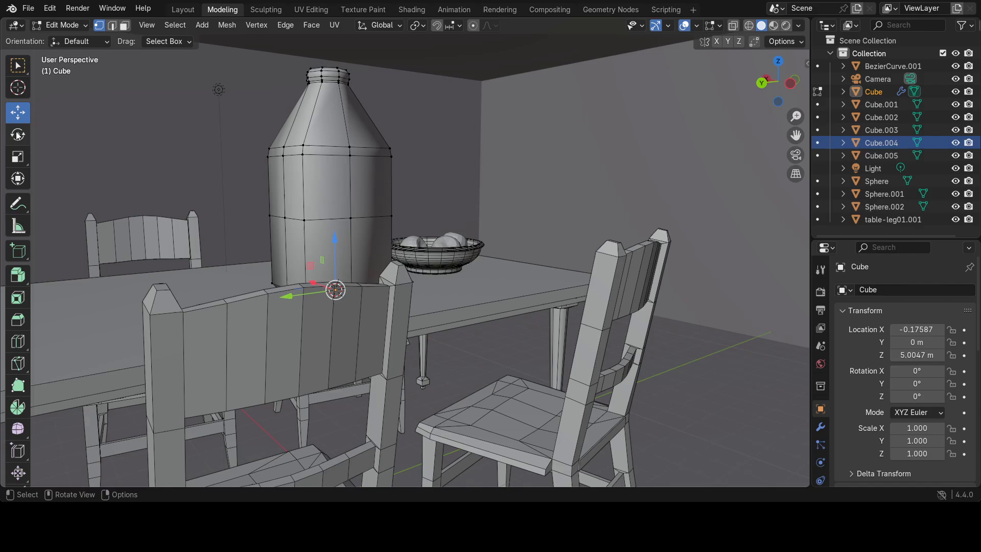
Return to Object Mode and scale the whole bottle uniformly to about 0.577 from its base origin.
click(17, 159)
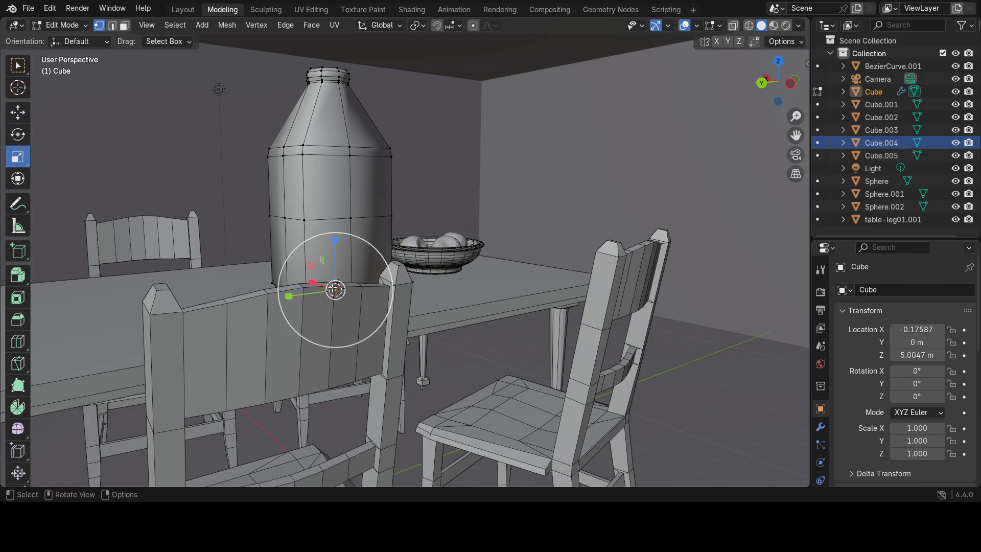
drag(333, 284, 330, 282)
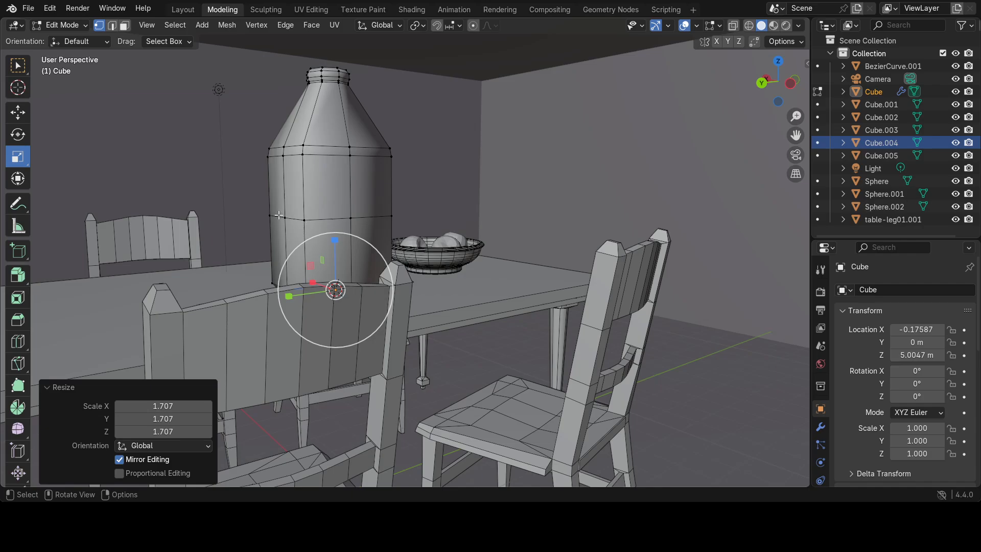
key(Tab)
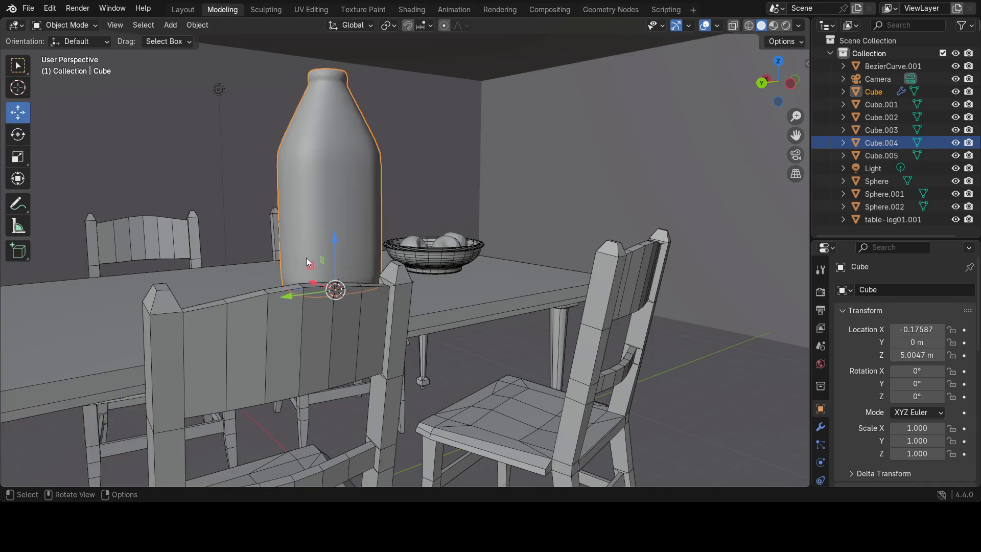
click(17, 157)
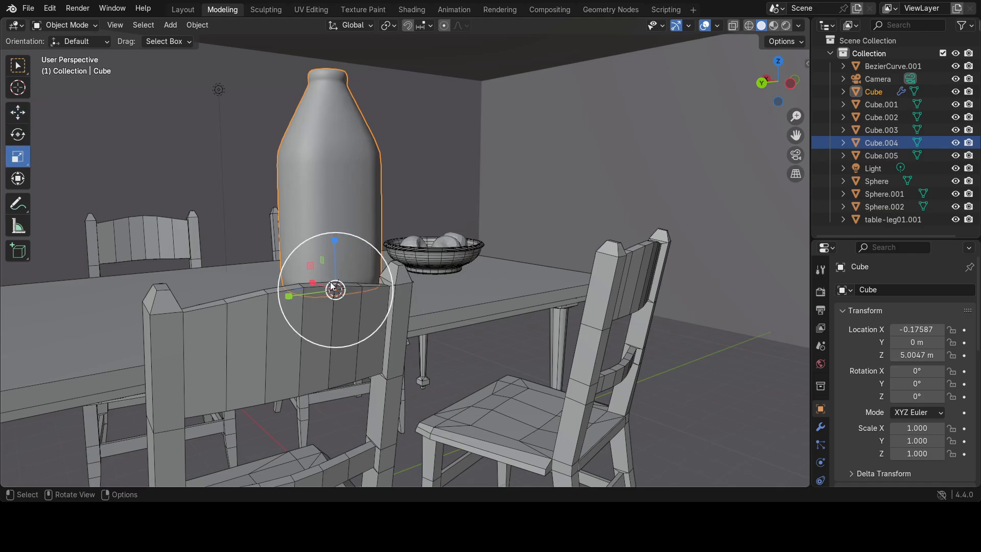
drag(333, 287, 331, 280)
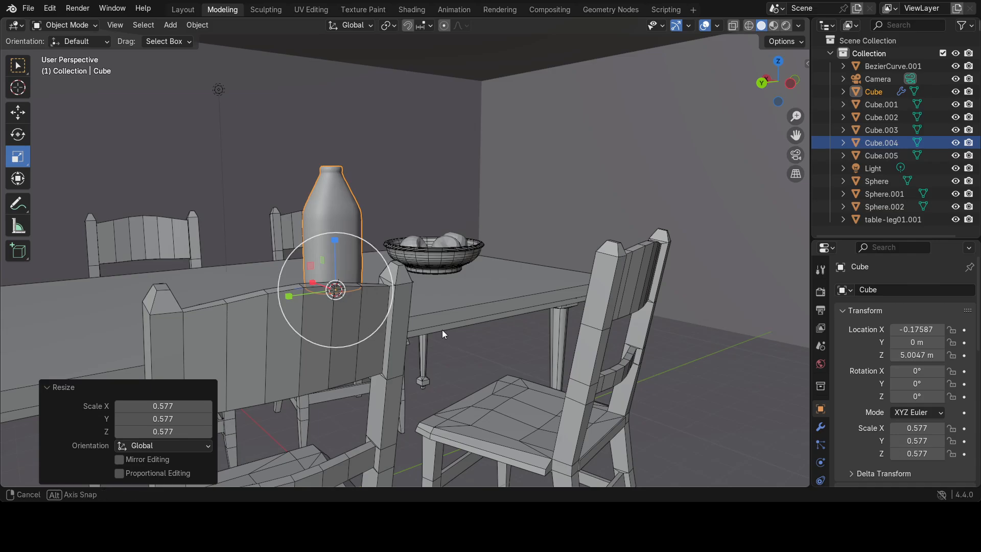
Move the bottle across the tabletop by about 1.76 m along Y and 0.91 m along X, keeping its height.
middle_drag(442, 329, 177, 366)
key(w)
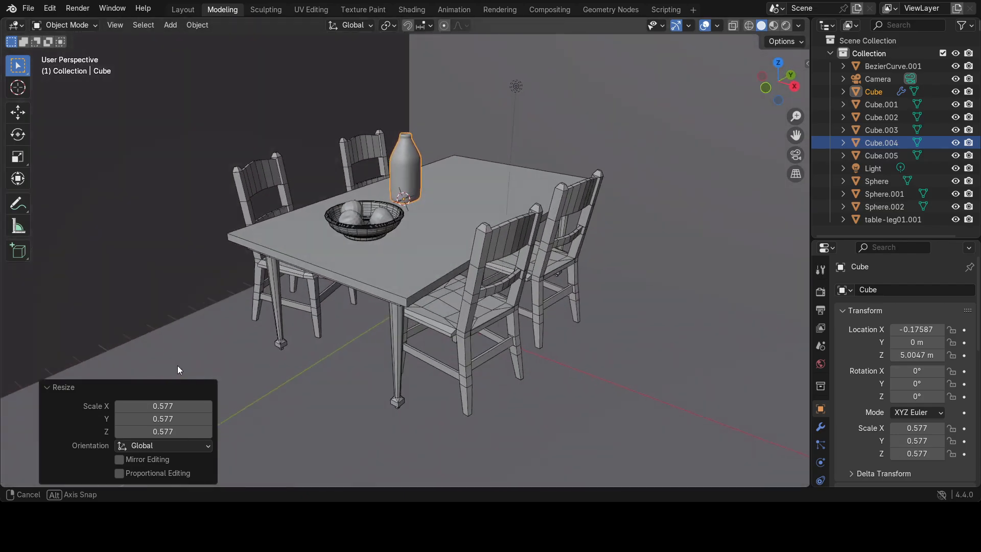
click(18, 112)
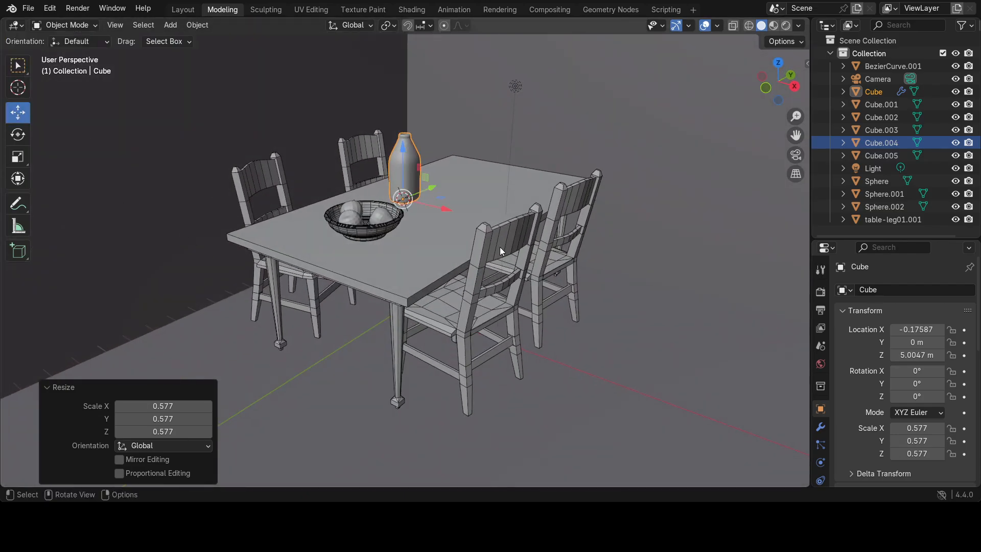
drag(423, 190, 488, 201)
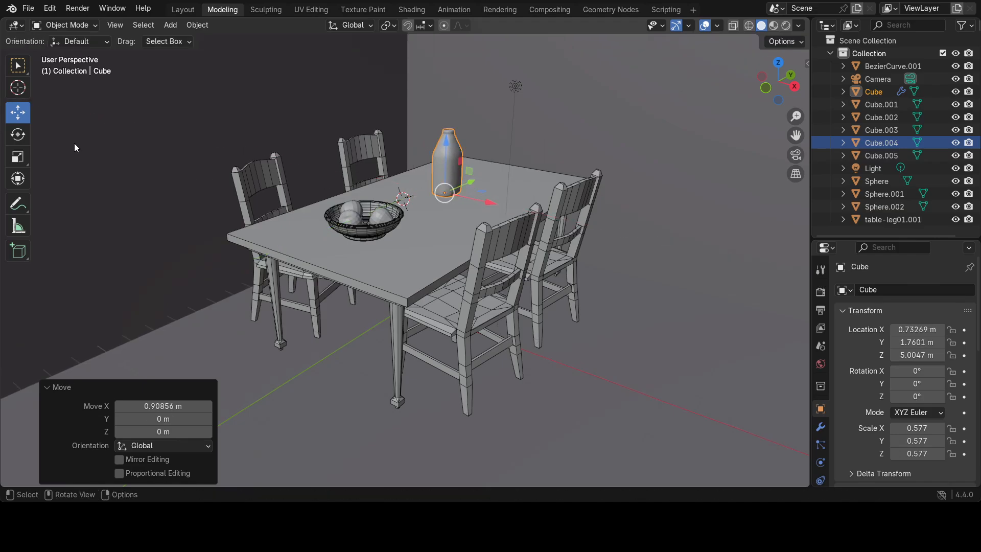
Rotate the bottle about the Z axis by about -18.3°.
click(18, 135)
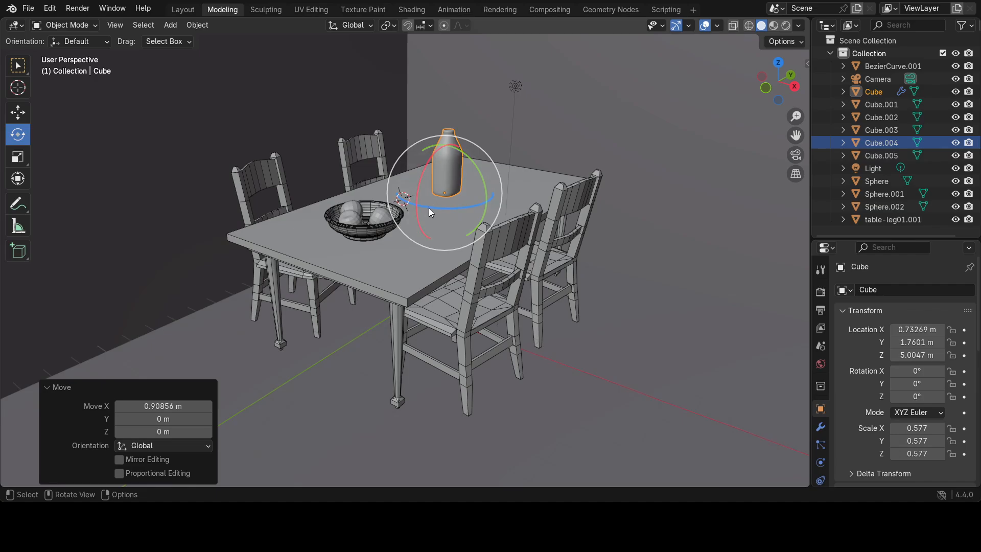
drag(428, 206, 414, 205)
middle_drag(382, 249, 381, 225)
middle_drag(470, 225, 466, 236)
mouse_move(387, 314)
middle_down()
mouse_move(388, 328)
mouse_move(388, 320)
middle_up()
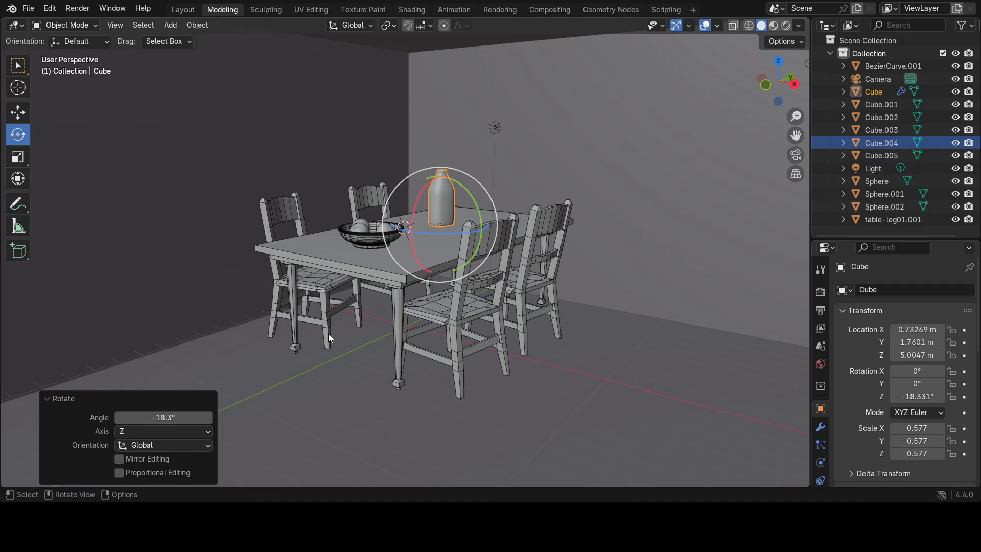
Return to the selection tool and switch the viewport to Rendered shading to inspect the room's lighting.
click(17, 66)
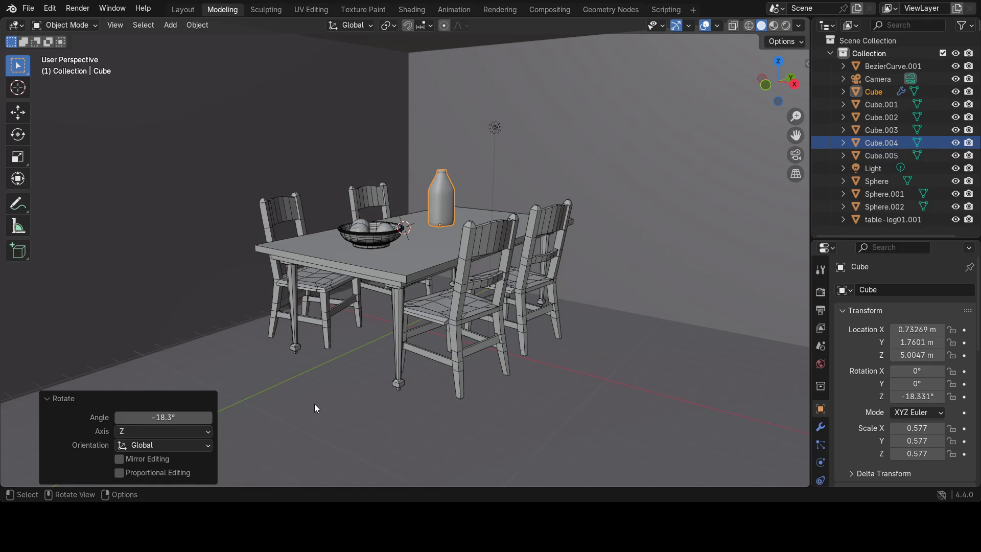
key(z)
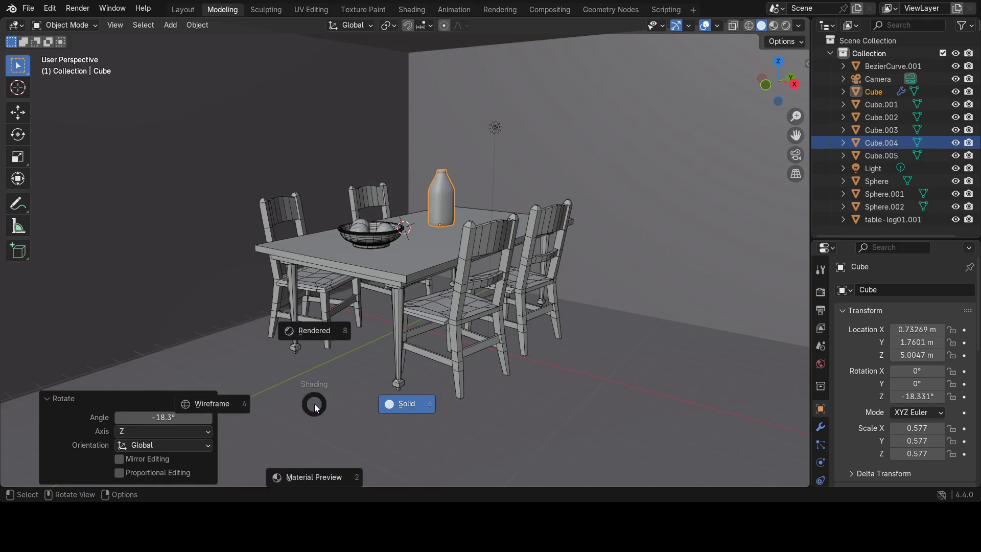
click(320, 331)
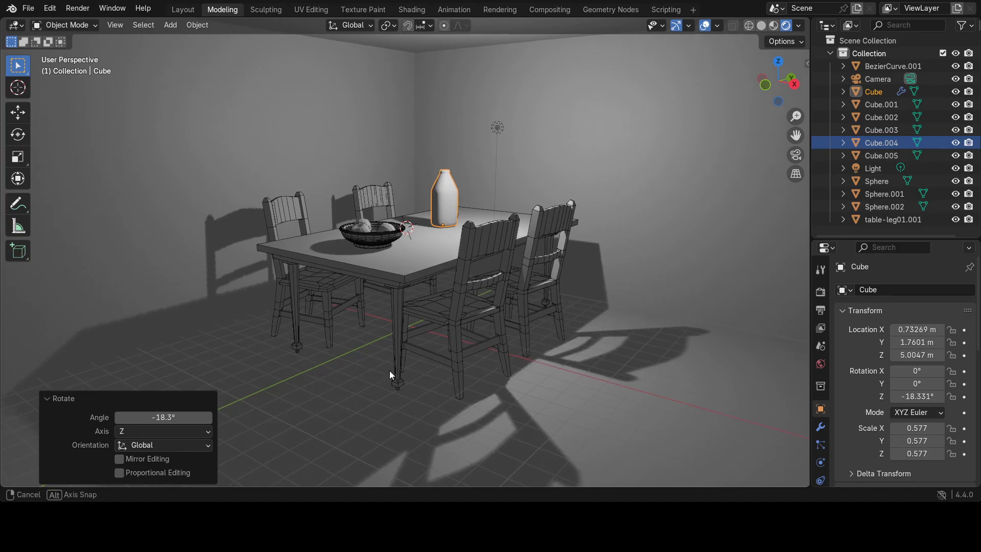
middle_drag(389, 369, 409, 318)
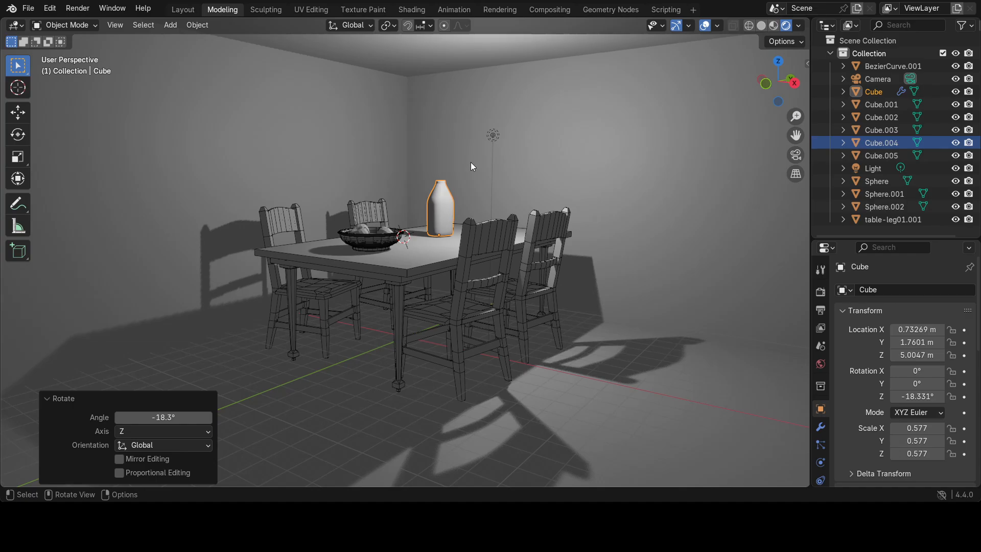
middle_drag(467, 225, 467, 244)
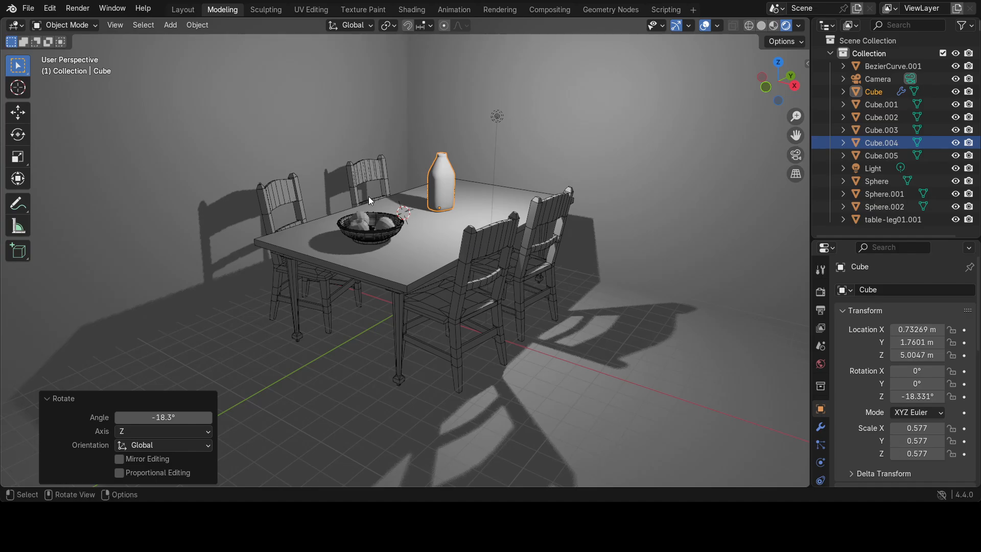
Select the light above the table, raise it along Z by about 4.84 m and lower it by about 0.23 m.
click(18, 113)
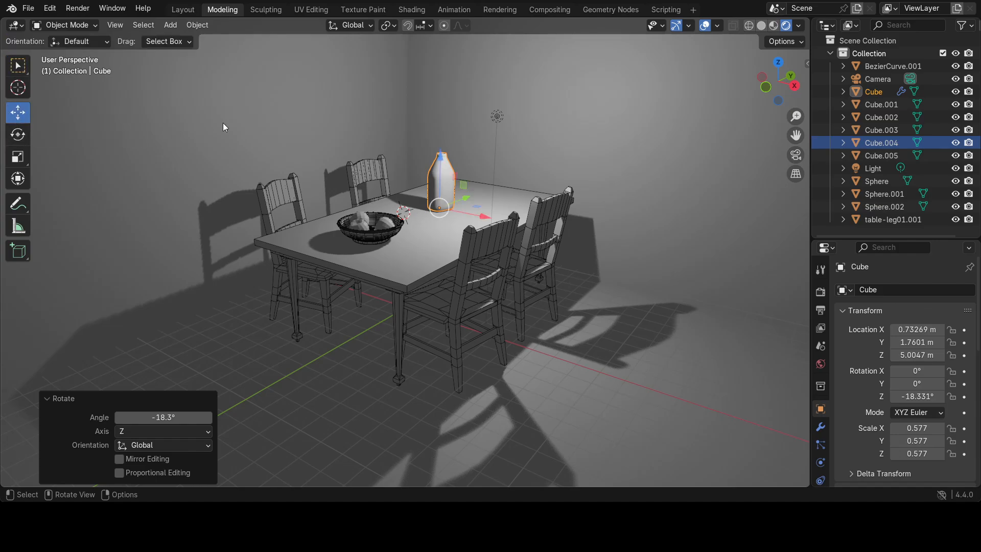
click(498, 117)
drag(500, 65, 523, 432)
scroll(490, 401, down, 2)
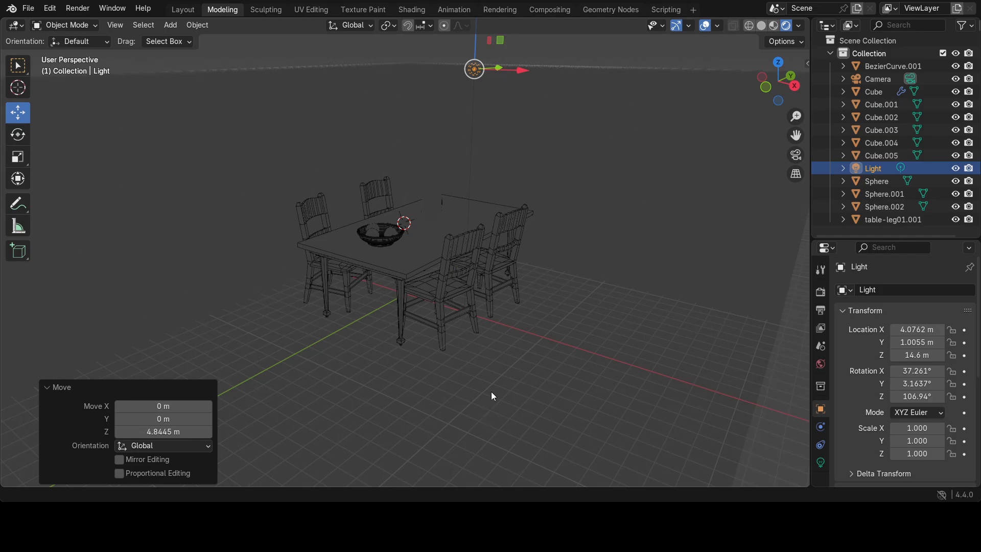
scroll(476, 195, down, 1)
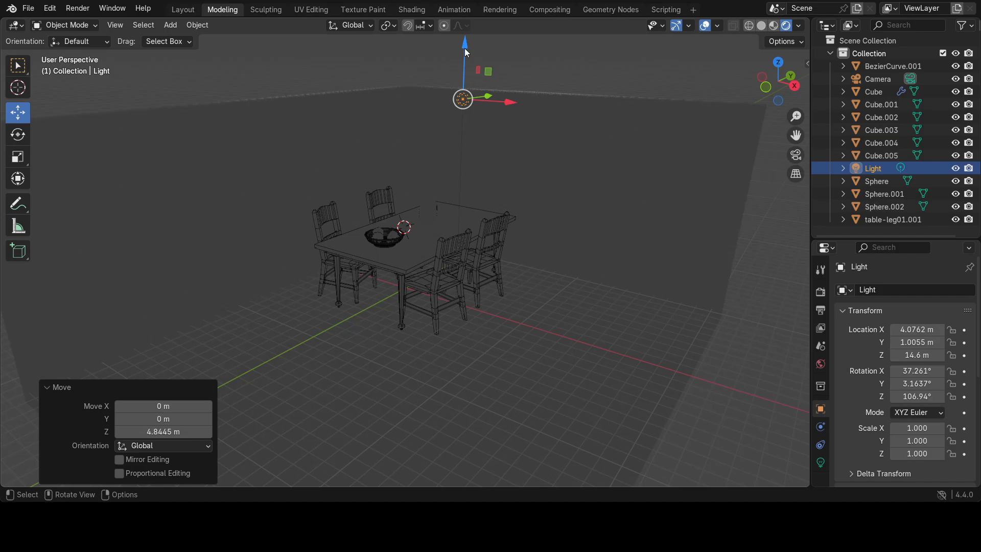
drag(465, 48, 465, 52)
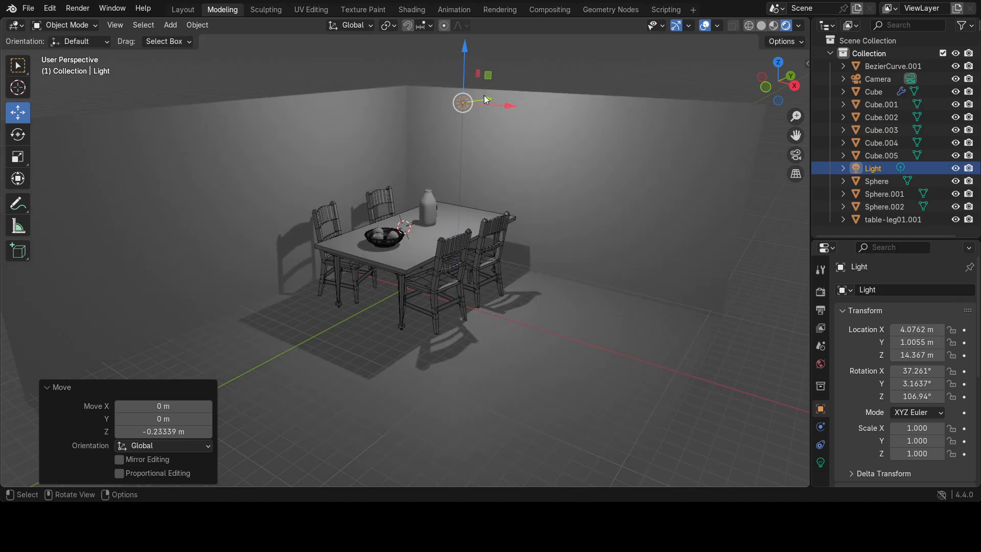
Move the light horizontally under the ceiling to about X 8.16 m and Y -5.94 m.
drag(483, 99, 441, 148)
middle_drag(422, 153, 442, 138)
drag(460, 108, 508, 133)
middle_drag(348, 311, 345, 281)
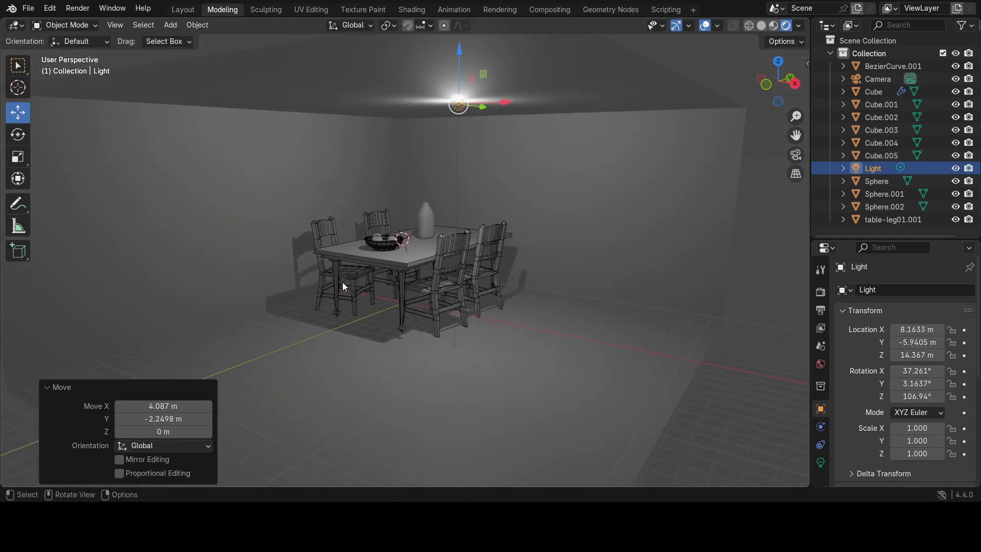
scroll(343, 282, up, 1)
scroll(342, 282, up, 1)
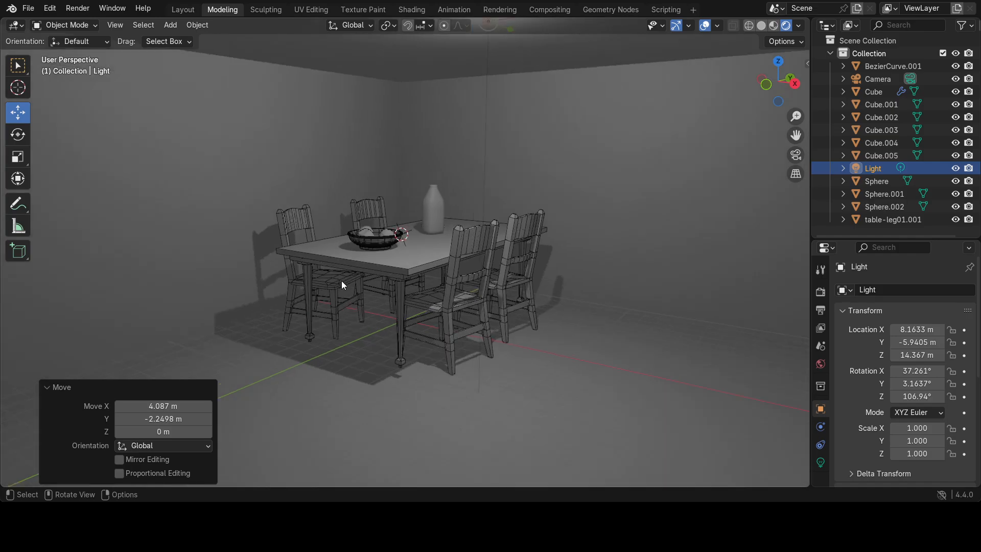